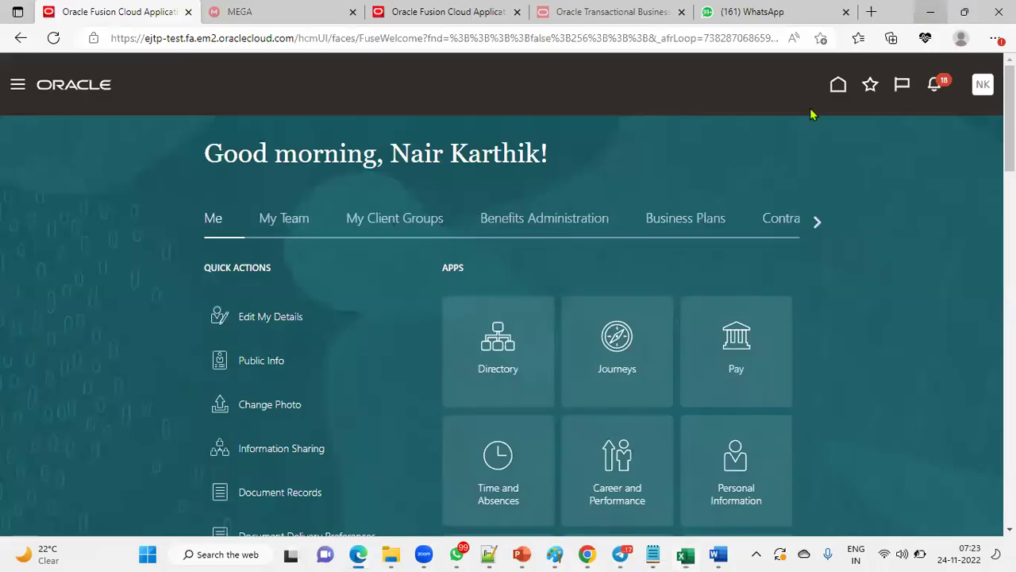
Step: Bring the training workbook back and switch to its ESC sheet
left_click(930, 11)
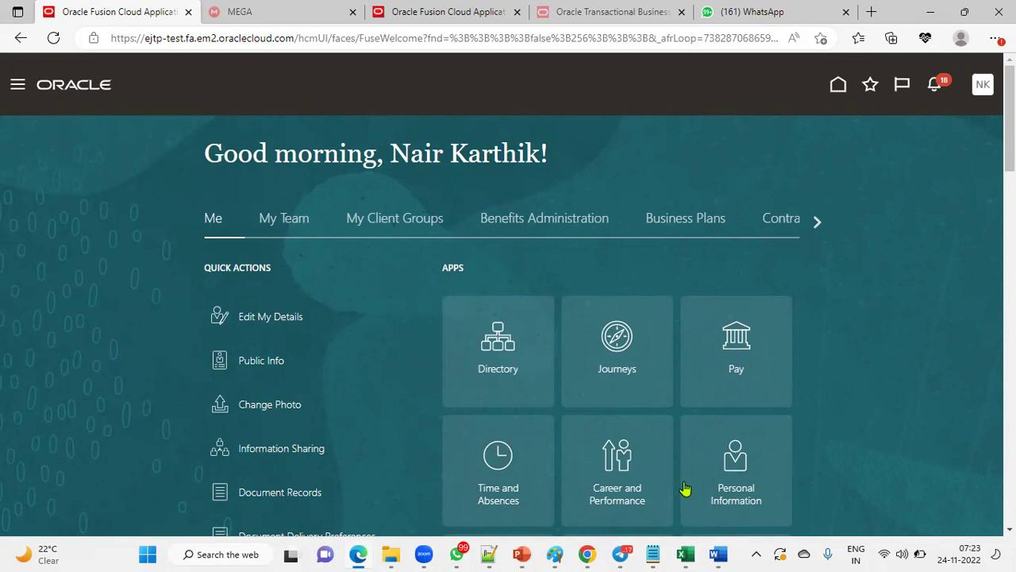
left_click(686, 554)
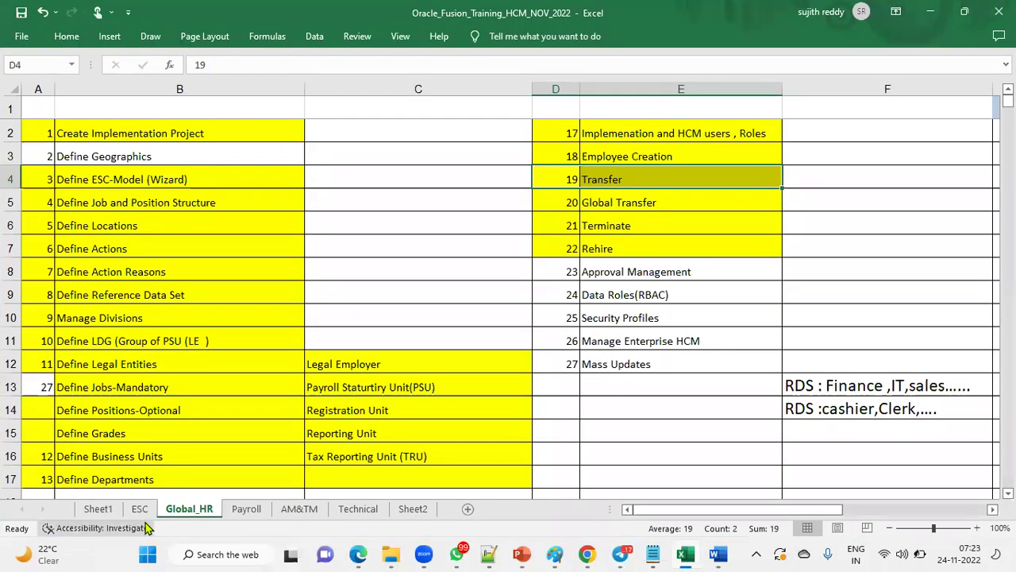
left_click(140, 509)
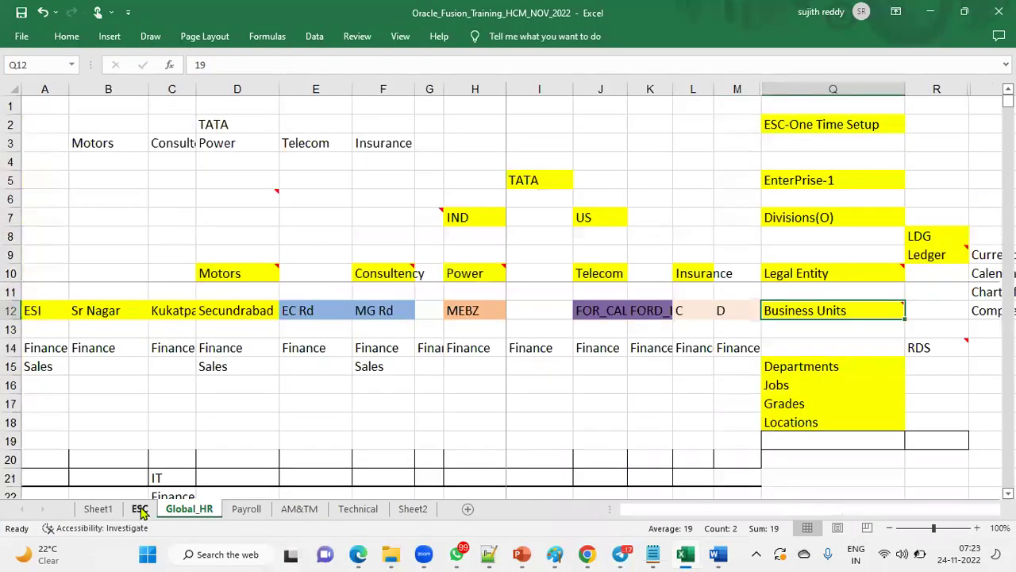
Step: Walk through cells A12/B12 (ESI, Sr Nagar), A14/B14 (Finance), A16 and B16
left_click(38, 310)
left_click(88, 310)
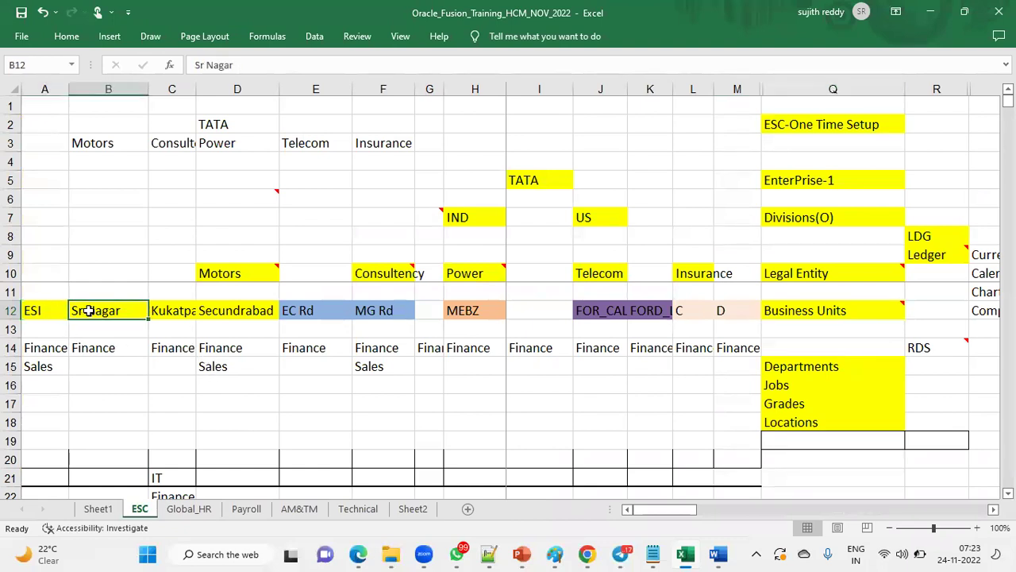
left_click(55, 349)
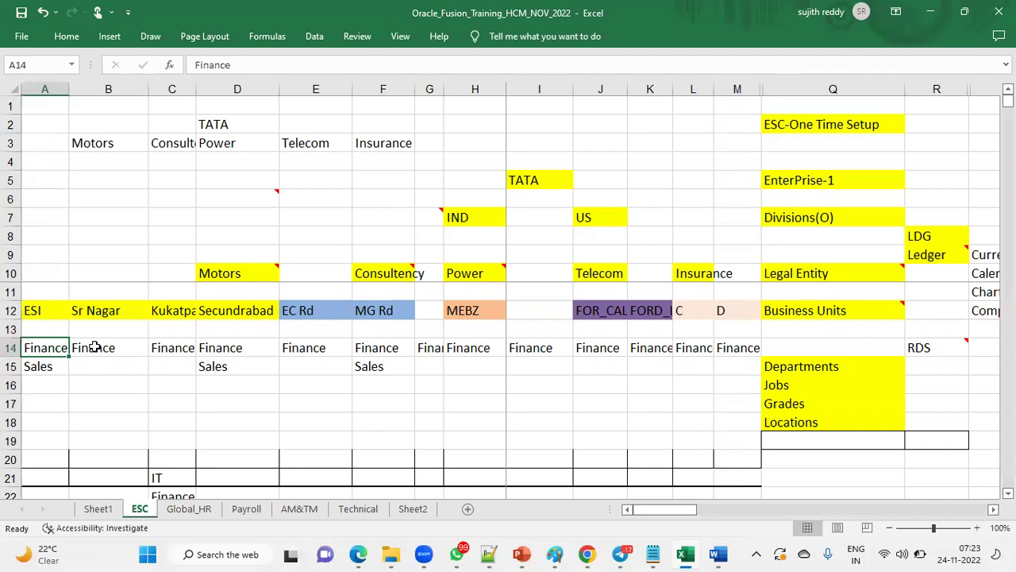
left_click(93, 347)
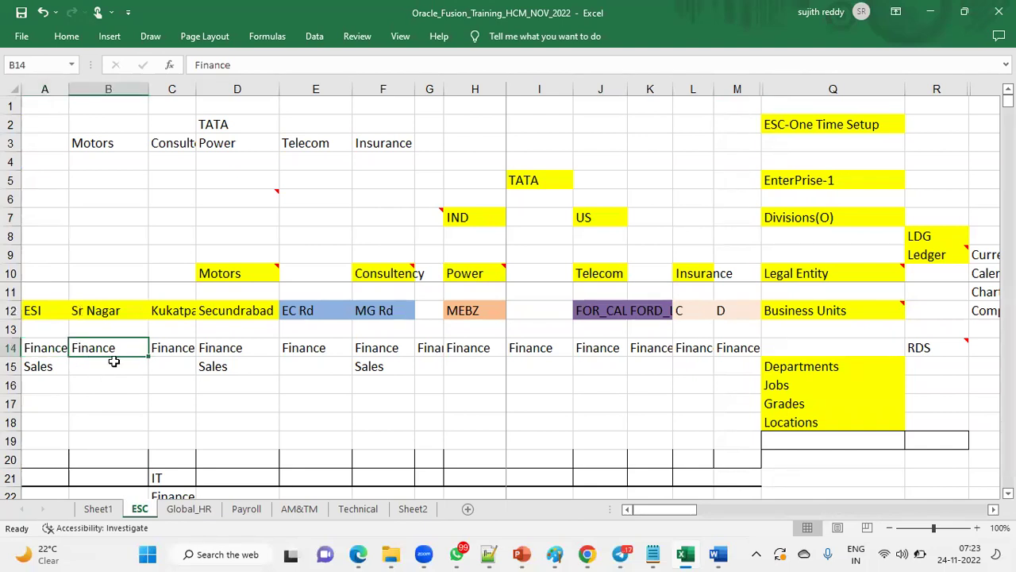
left_click(56, 384)
left_click(100, 384)
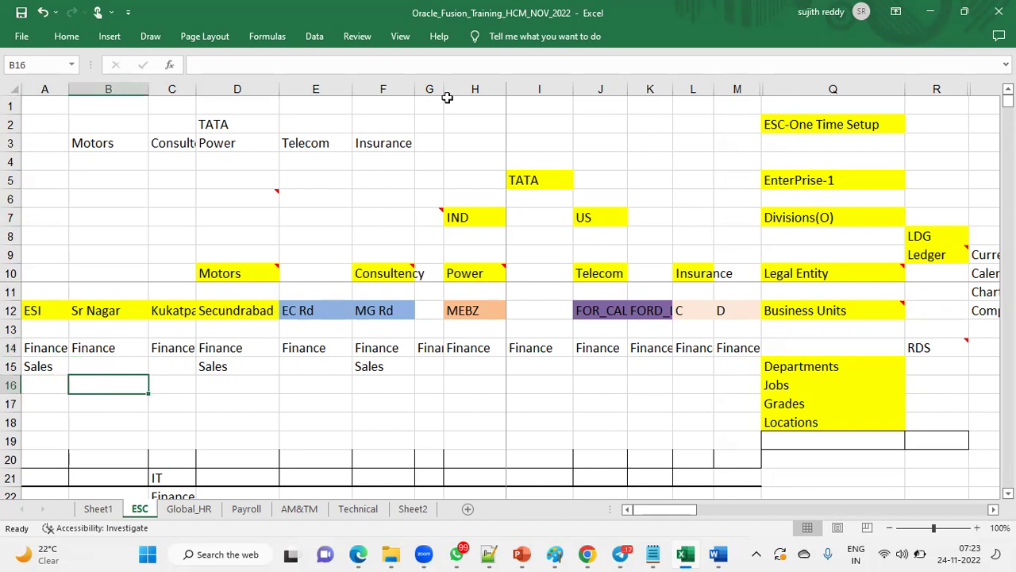
Step: With red screen ink, circle Motors and Consultency and draw an arrow between them
key("ctrl+2")
left_click_drag(162, 233, 255, 292)
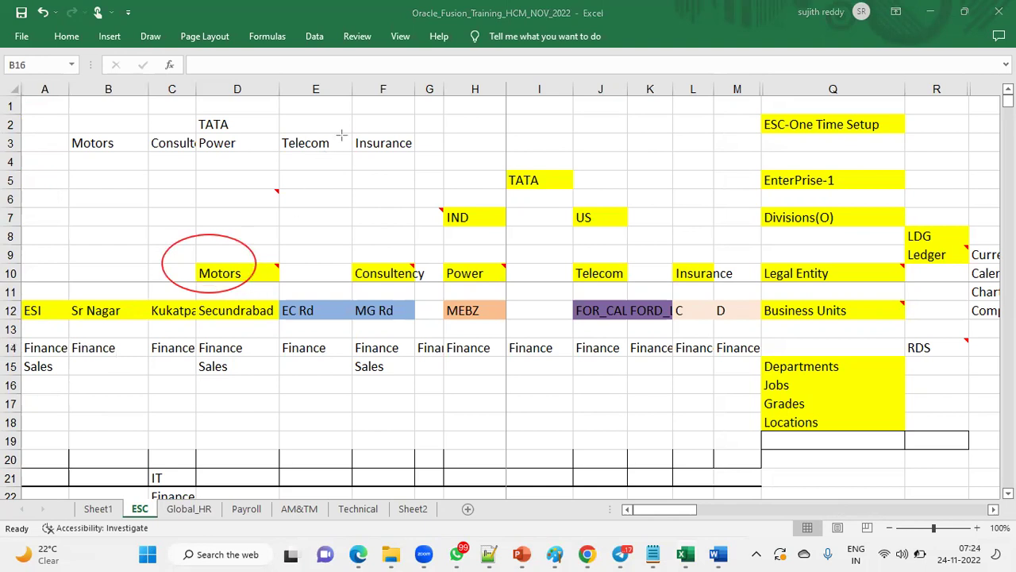
left_click_drag(213, 253, 365, 255)
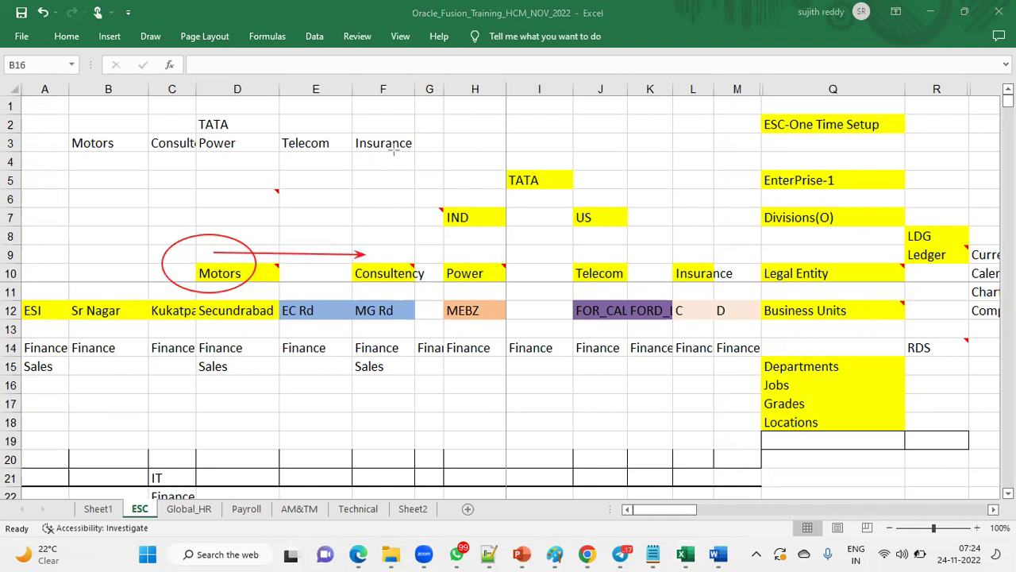
mouse_move(349, 235)
left_mouse_down()
mouse_move(393, 296)
mouse_move(426, 250)
mouse_move(373, 229)
left_mouse_up()
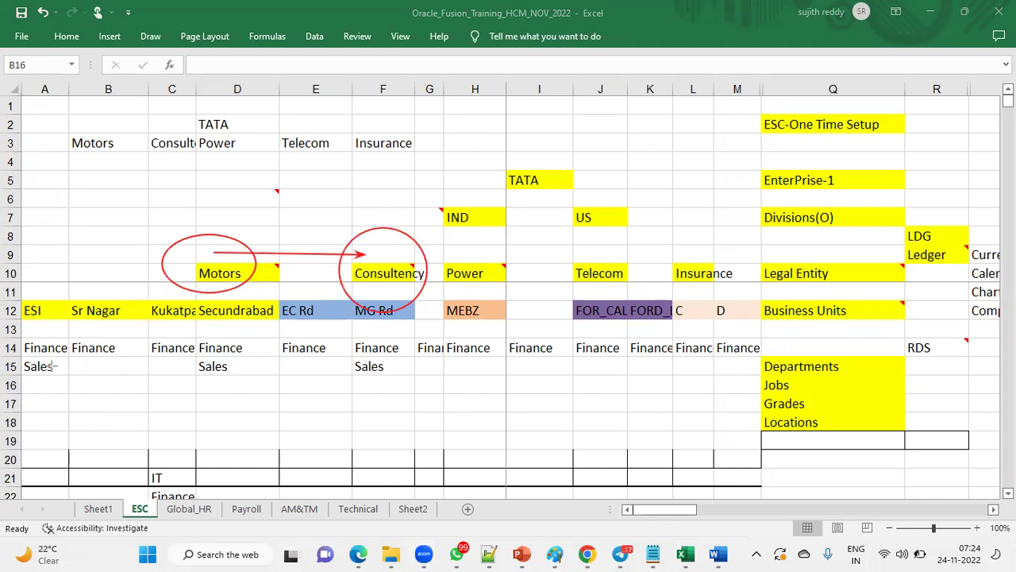
Step: Draw red arrows across rows 12, 14 and 16 of the layout
left_click_drag(49, 314, 91, 309)
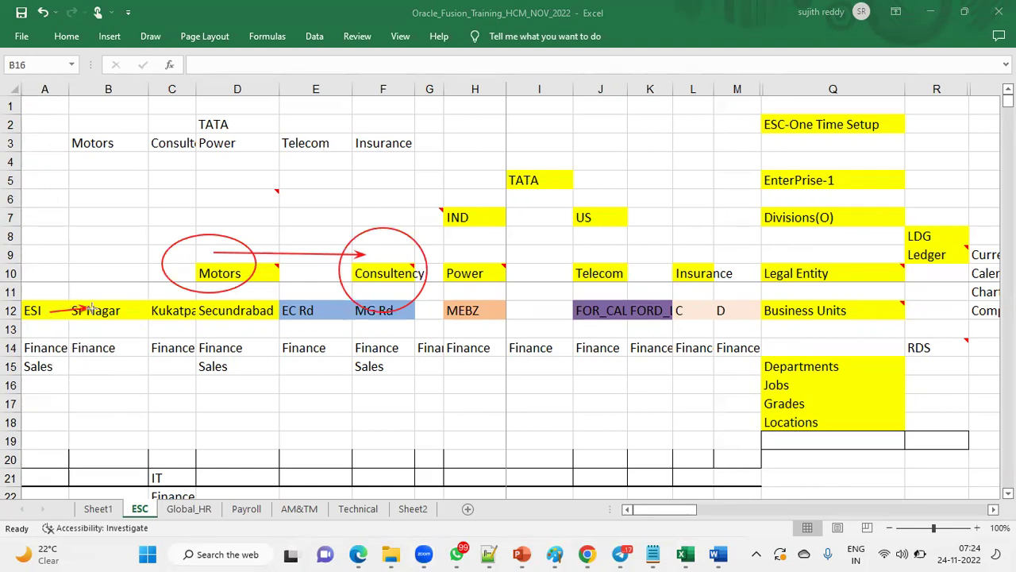
left_click_drag(48, 350, 86, 348)
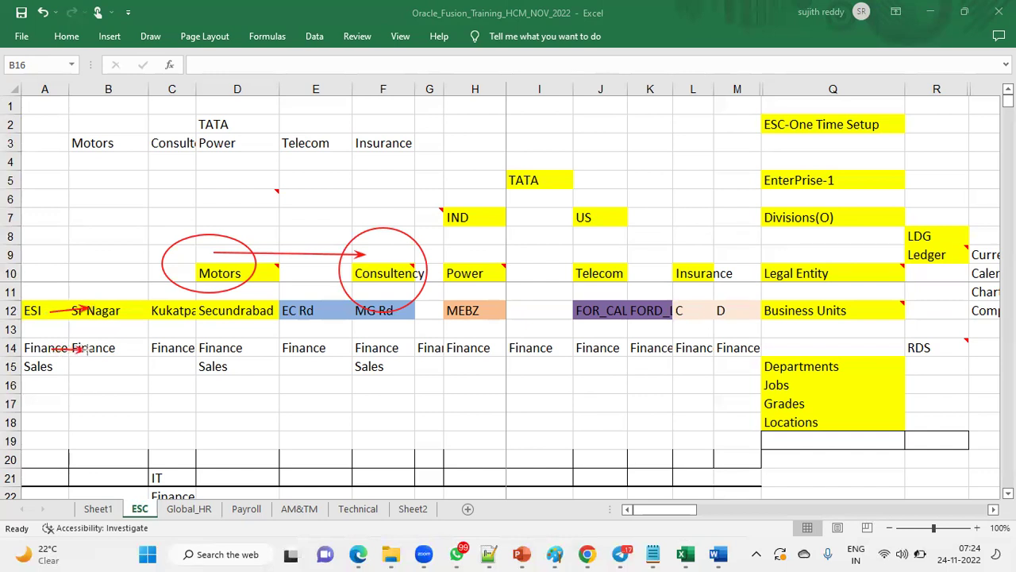
left_click_drag(40, 386, 91, 385)
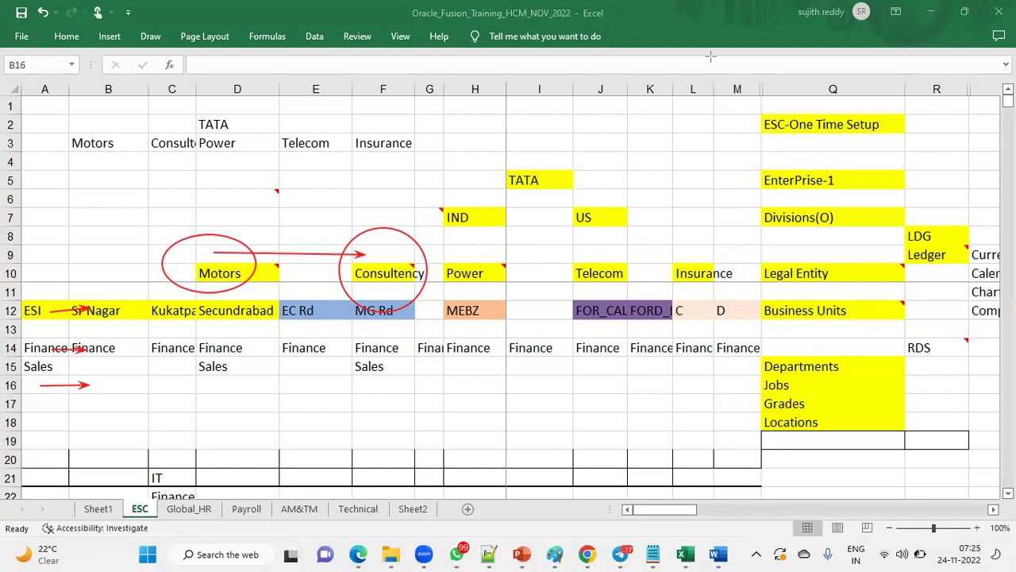
Step: Erase all the red ink annotations from the ESC sheet
key("e")
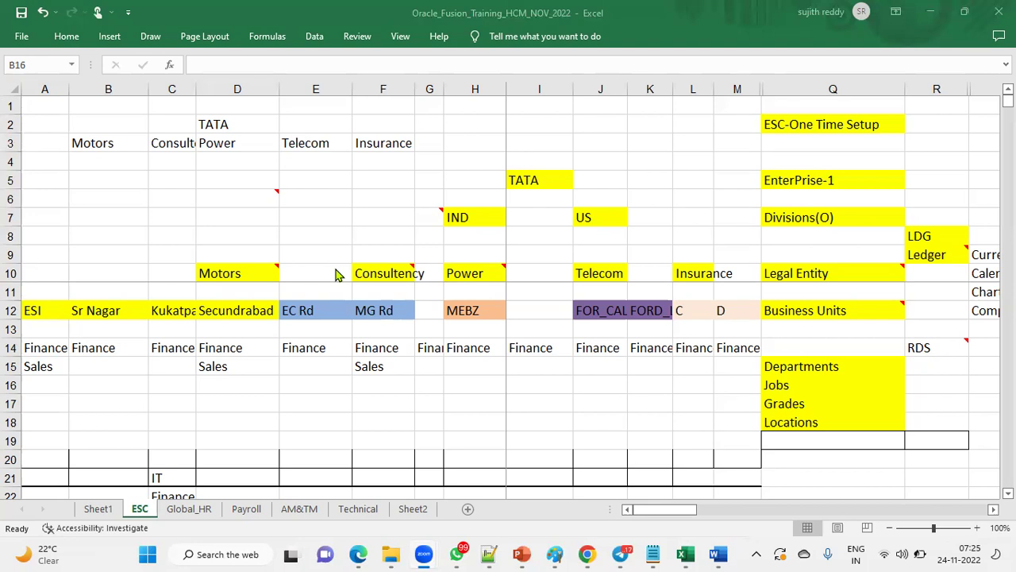
Step: In the browser, go to My Client Groups > Person Management in full-screen view
left_click(358, 554)
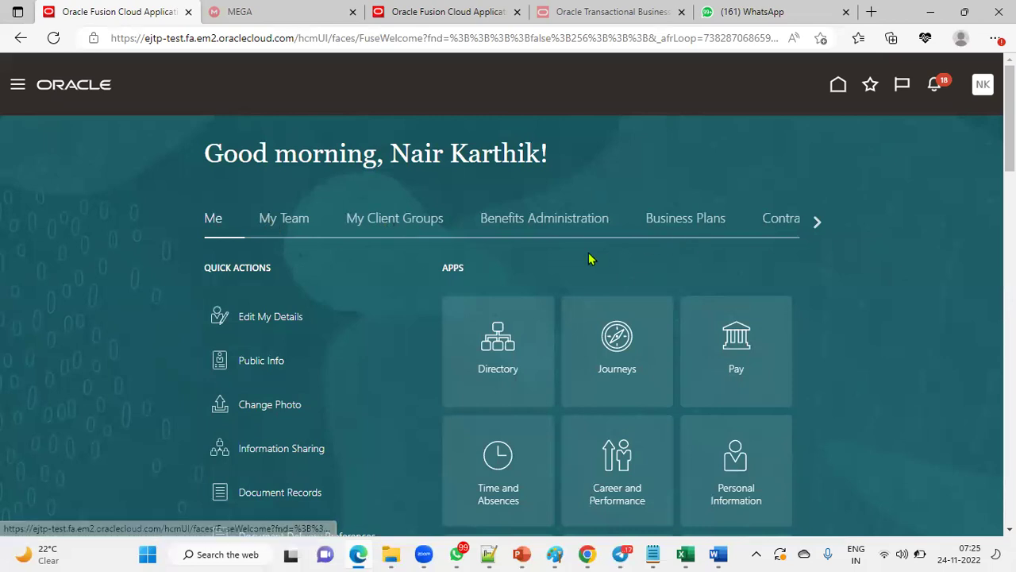
left_click(395, 225)
scroll(726, 408, "down", 2)
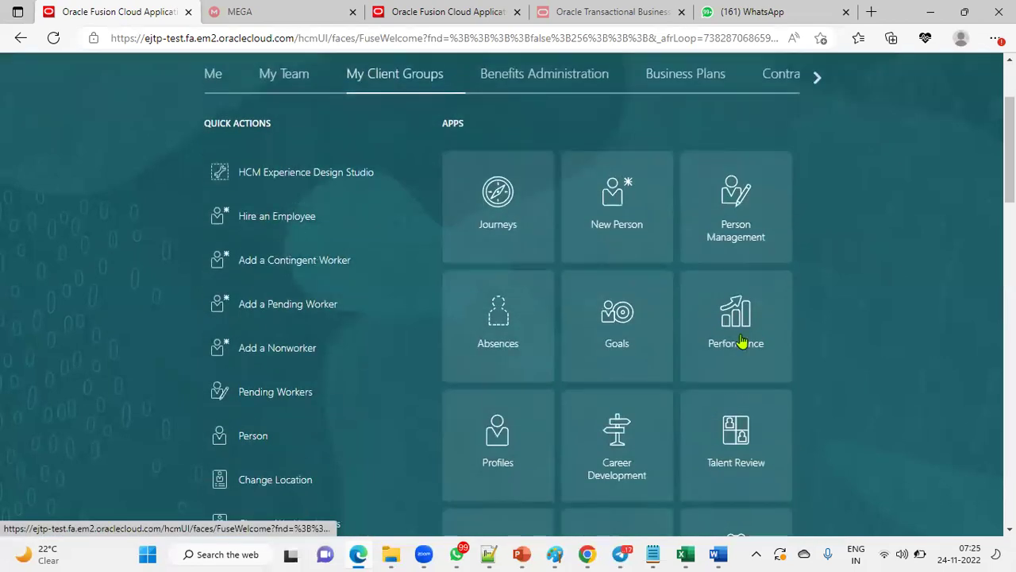
left_click(733, 209)
left_click(996, 38)
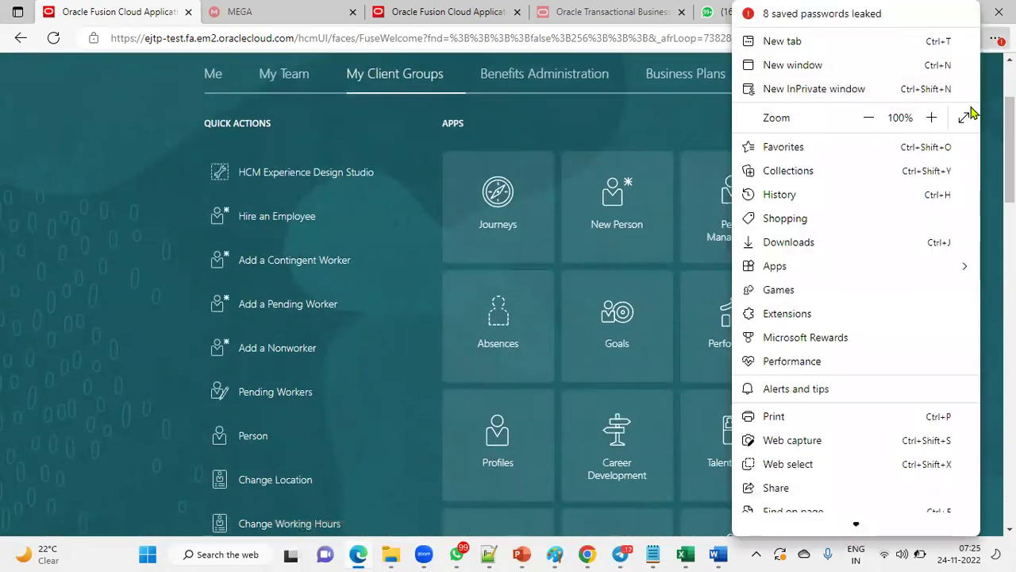
left_click(970, 115)
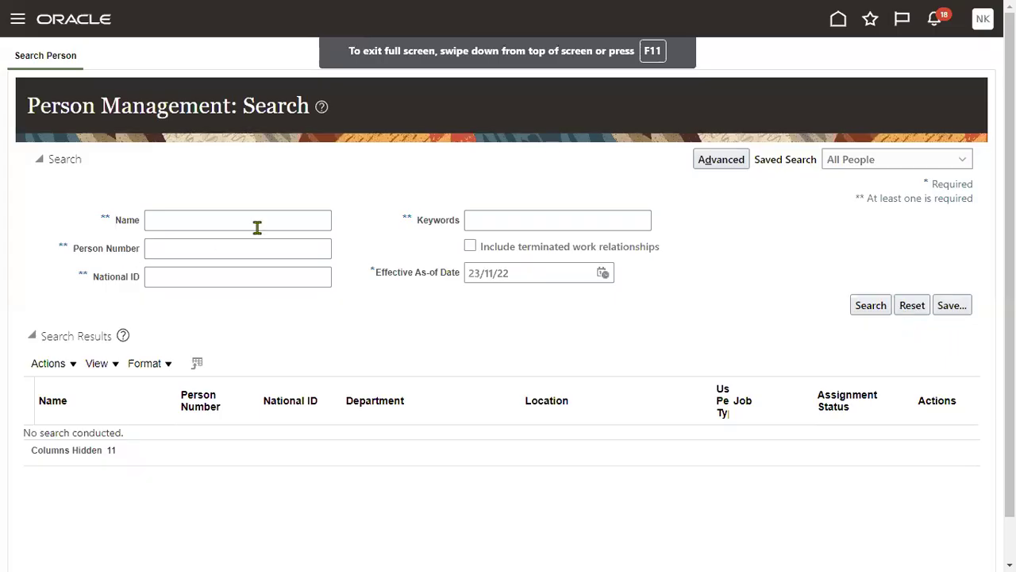
Step: Search for the name EMP101 and open the first matching person
left_click(261, 220)
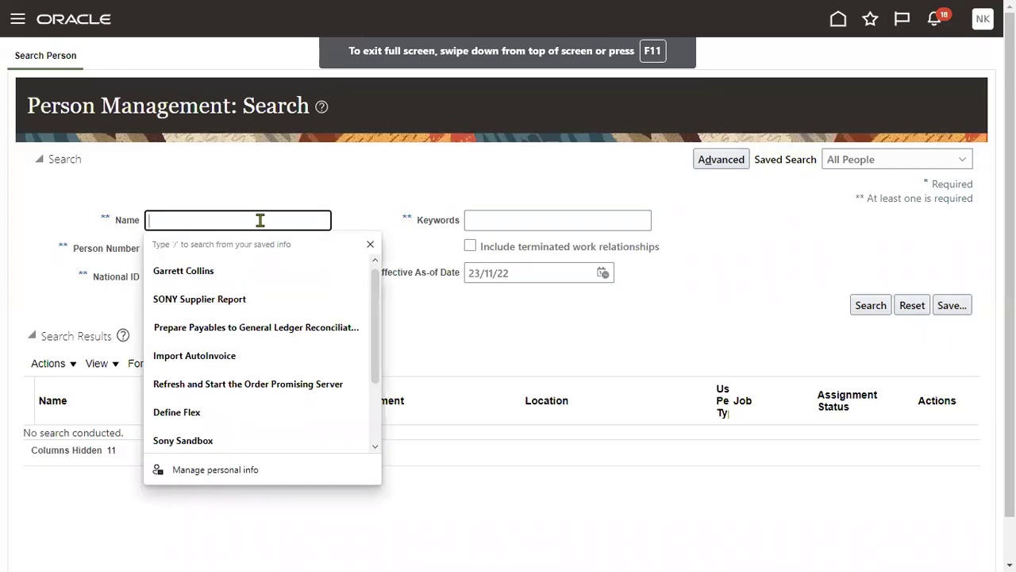
type("EMP")
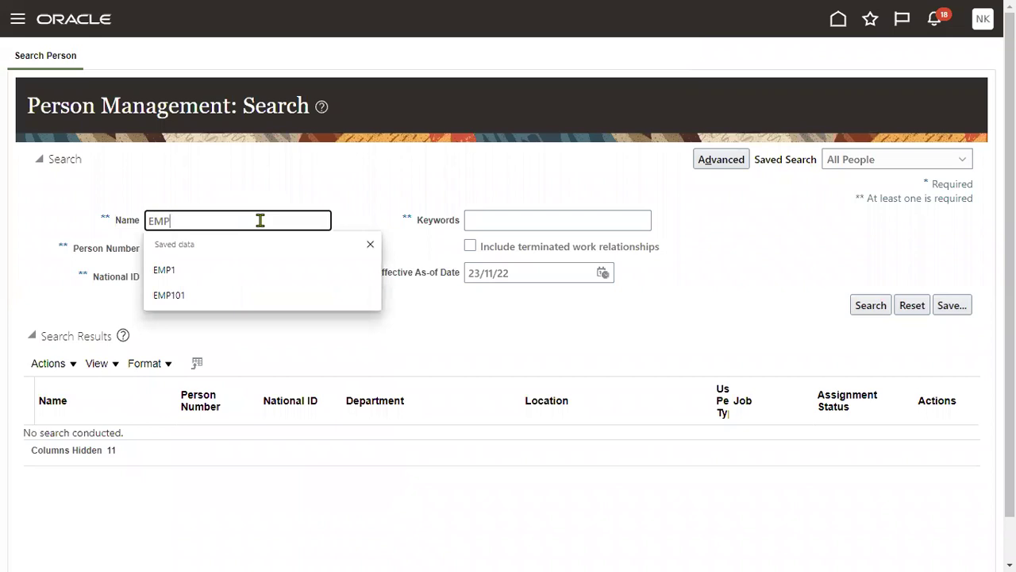
type("101")
key("Return")
left_click(101, 442)
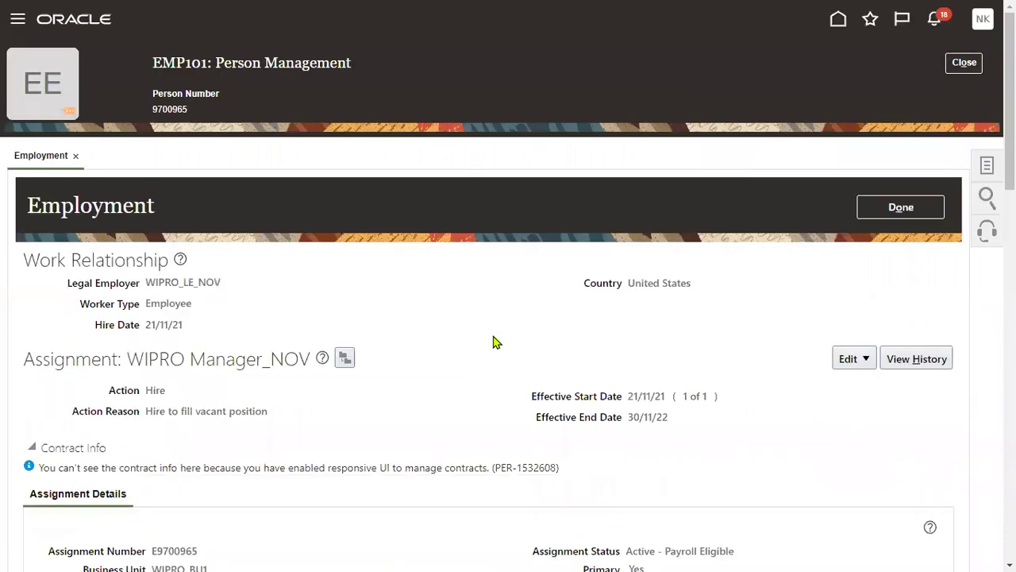
Step: Start an Edit > Update on the employment record, then cancel it
left_click(865, 363)
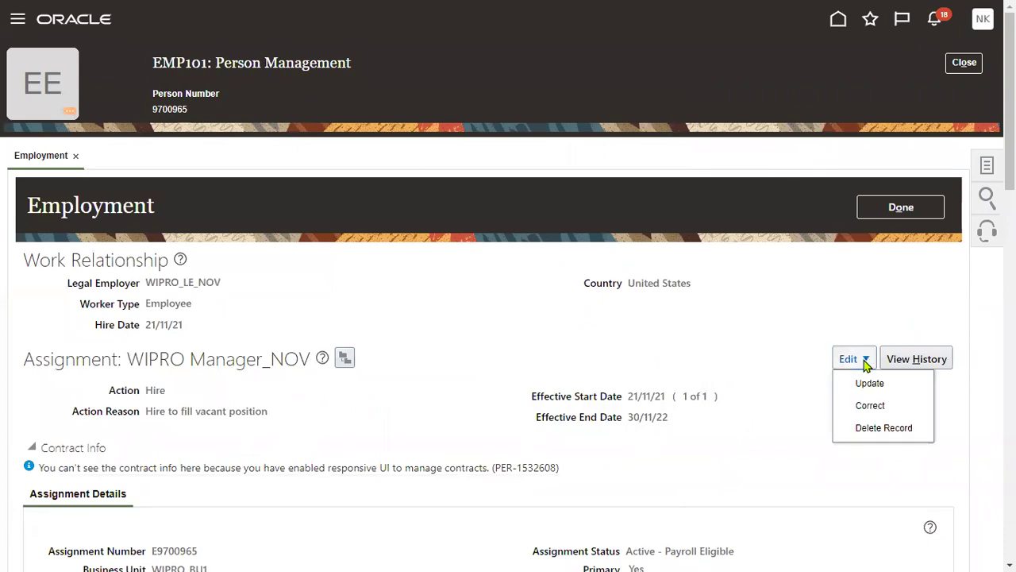
left_click(869, 385)
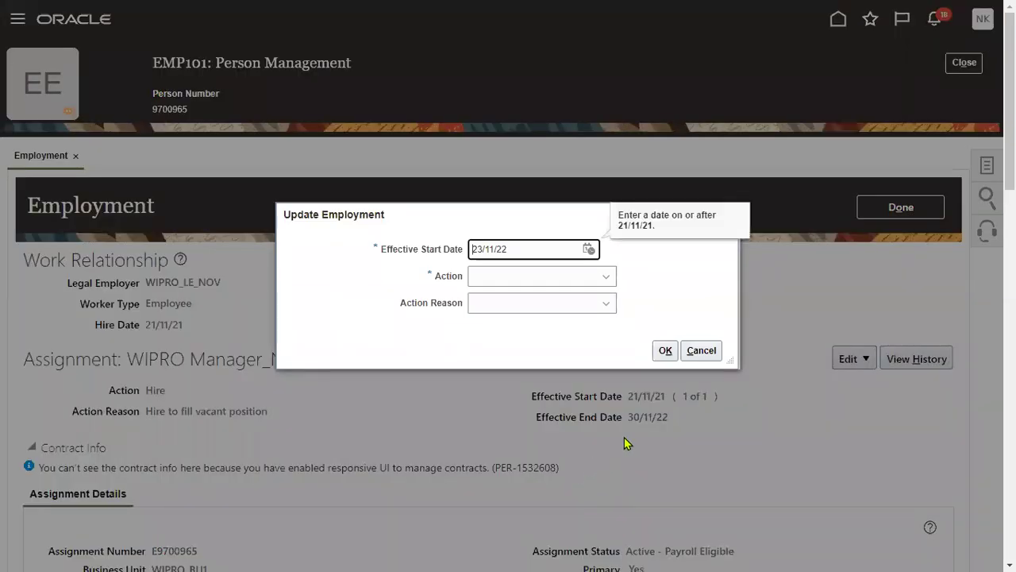
left_click(713, 359)
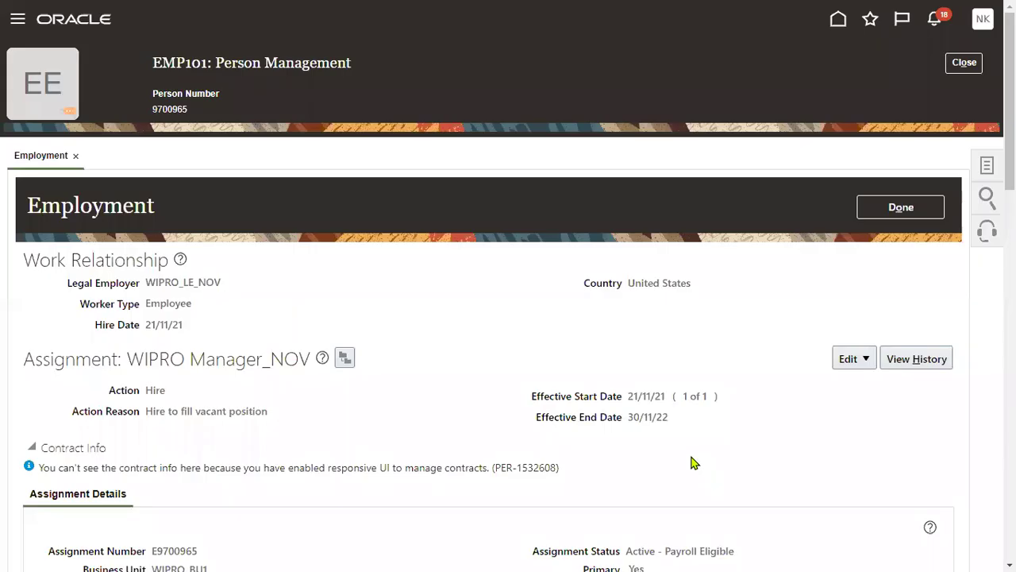
Step: Review the assignment's effective end date and status, then restart Edit > Update
left_click_drag(628, 417, 671, 424)
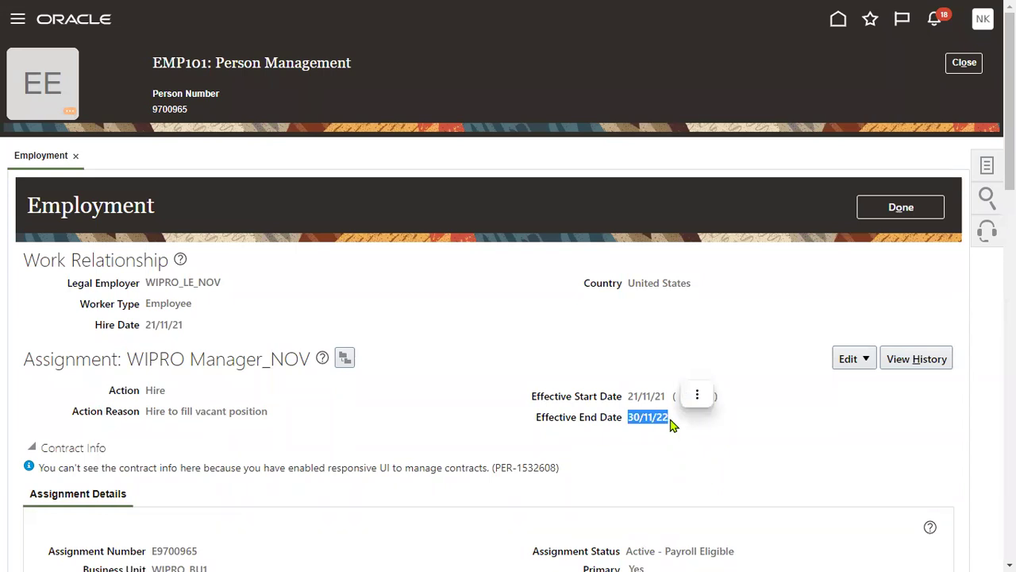
scroll(448, 477, "down", 2)
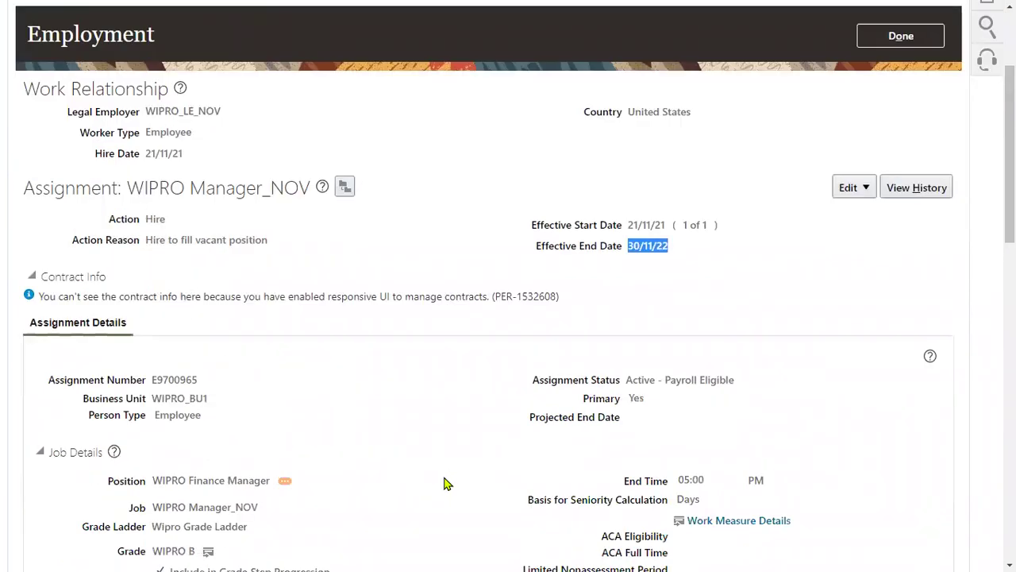
left_click(393, 406)
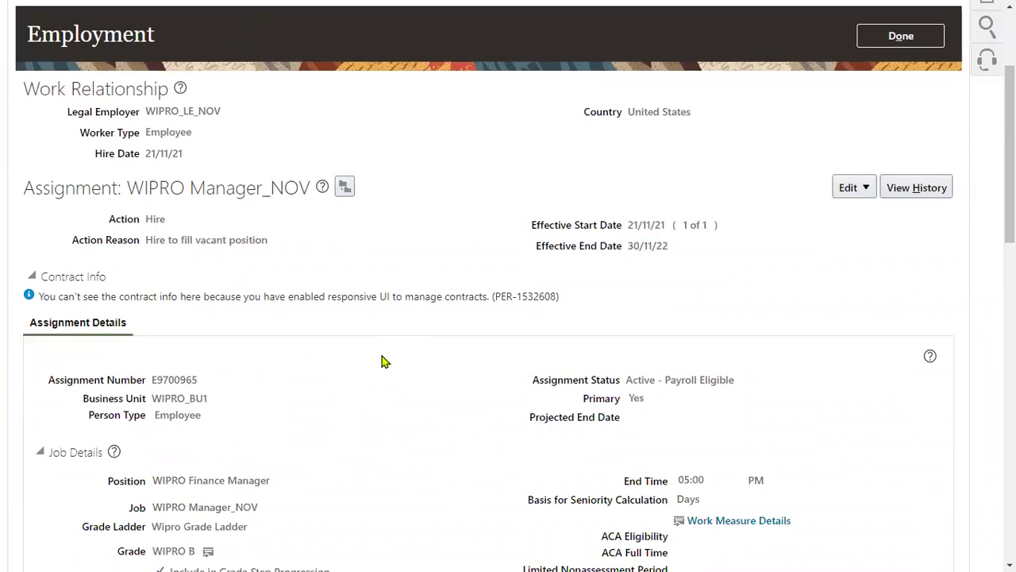
left_click_drag(632, 380, 702, 383)
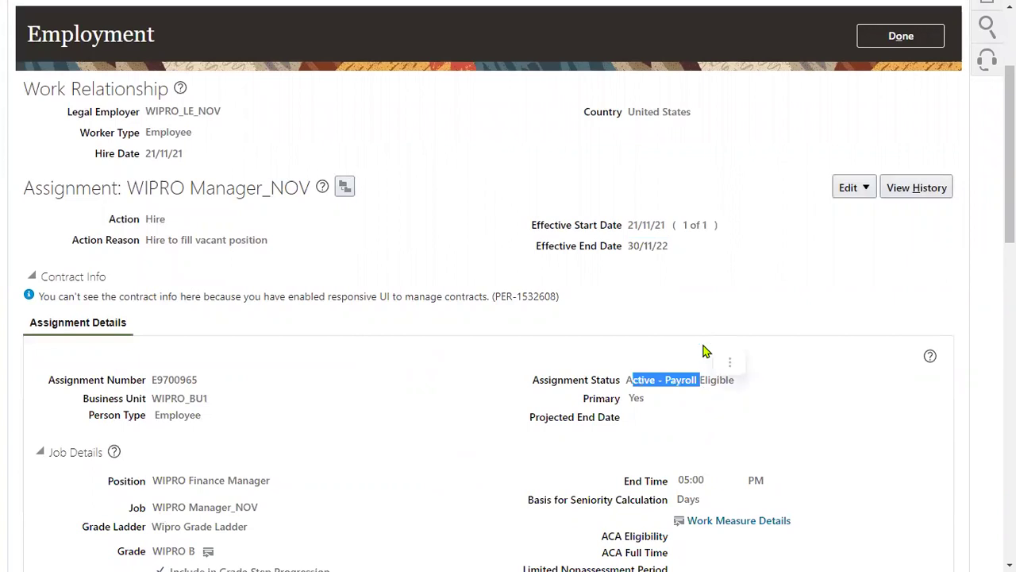
scroll(645, 298, "up", 1)
left_click_drag(629, 332, 687, 338)
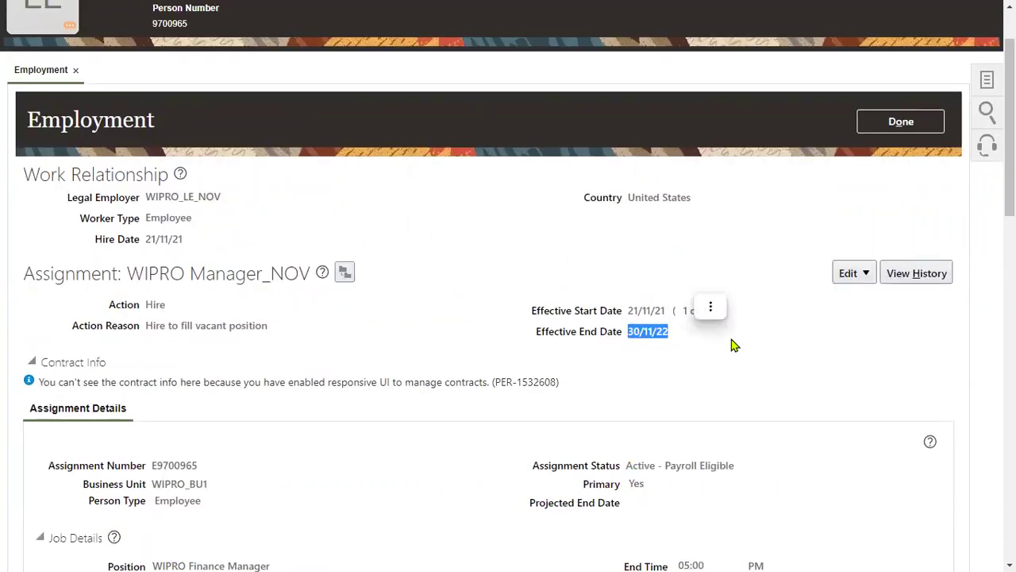
left_click(860, 274)
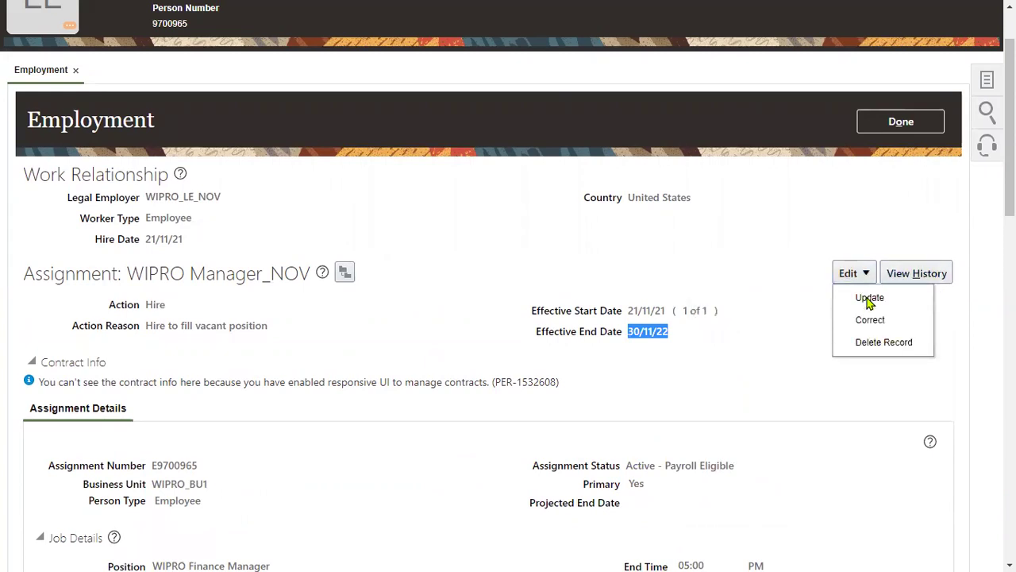
left_click(870, 300)
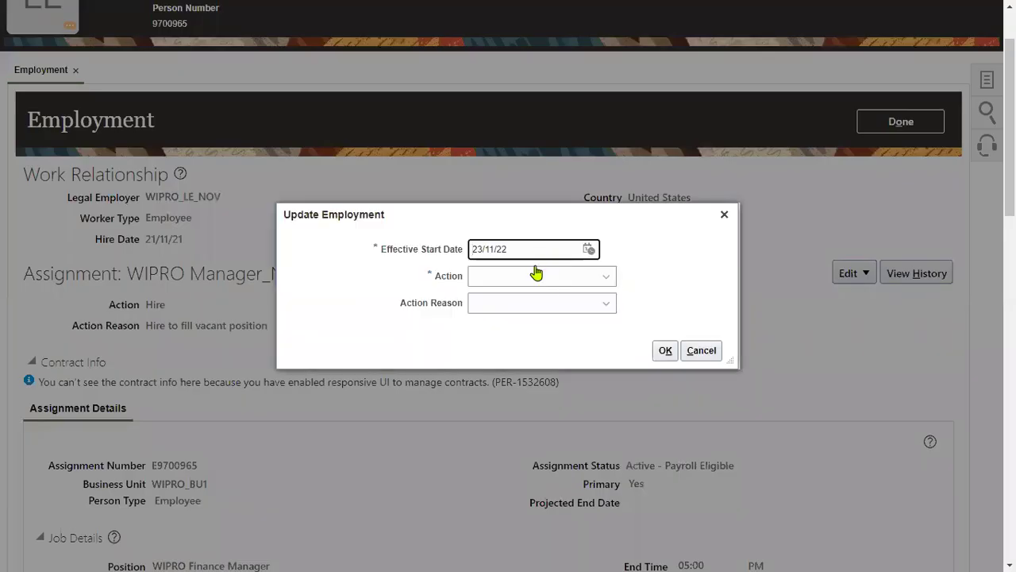
Step: Set the update's Action to Temporary Assignment
left_click(537, 278)
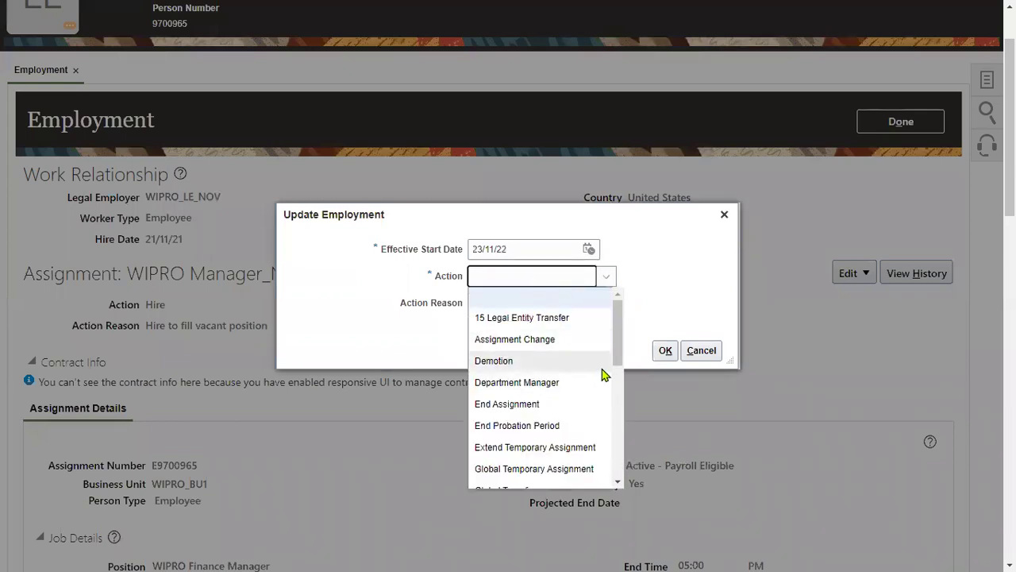
left_click_drag(616, 372, 617, 385)
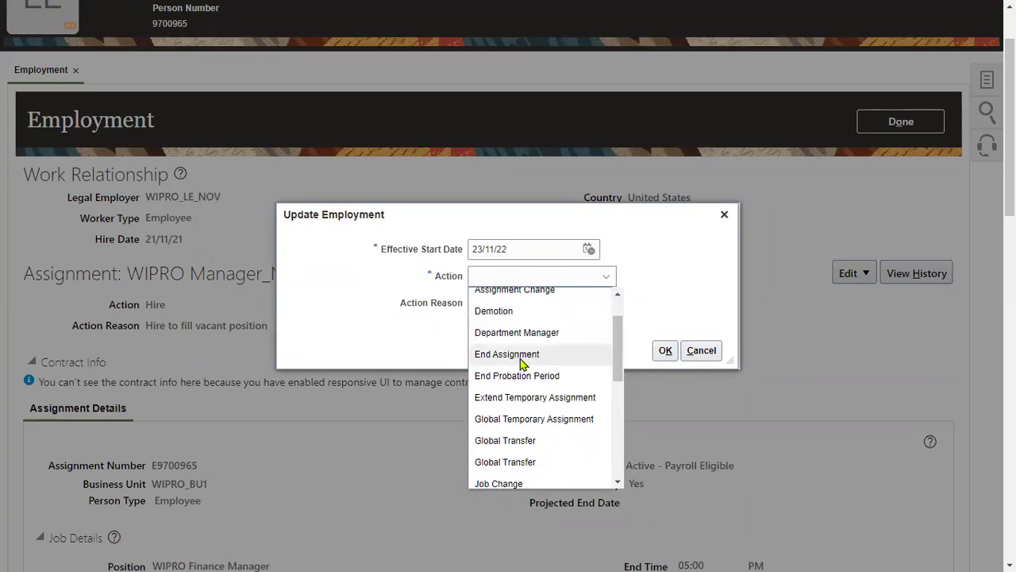
left_click_drag(624, 378, 631, 355)
scroll(570, 411, "down", 3)
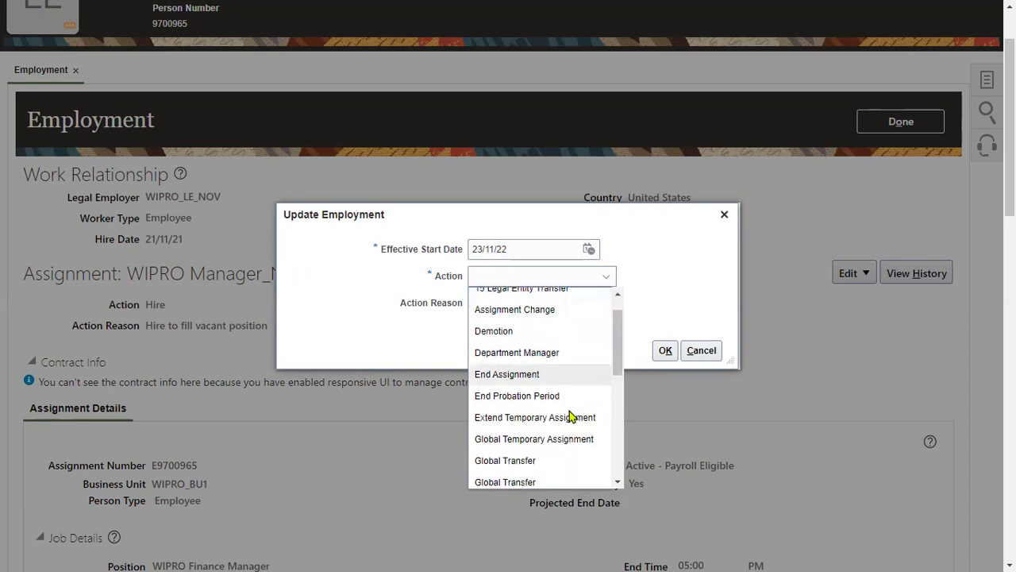
scroll(571, 415, "down", 7)
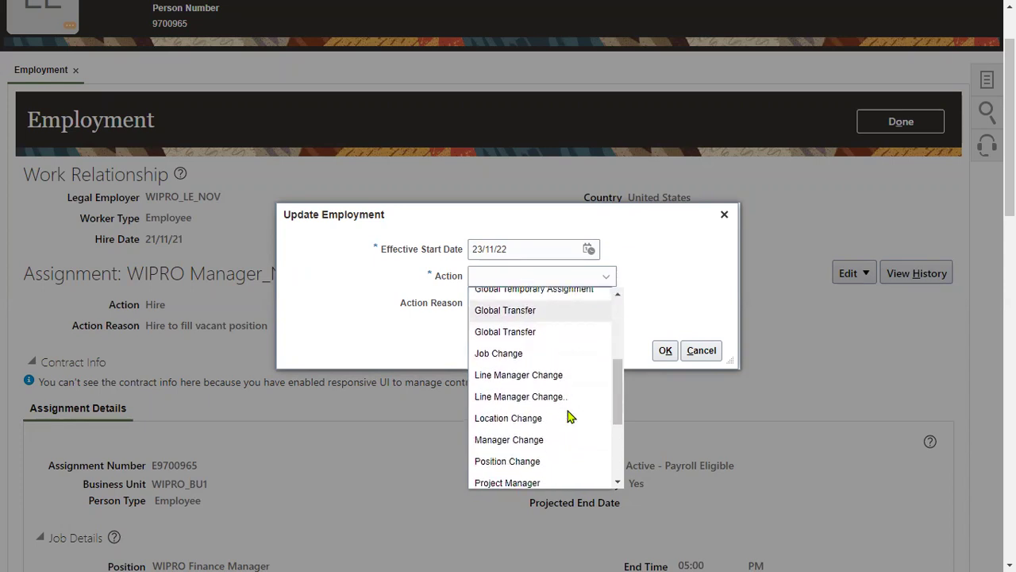
scroll(566, 420, "down", 2)
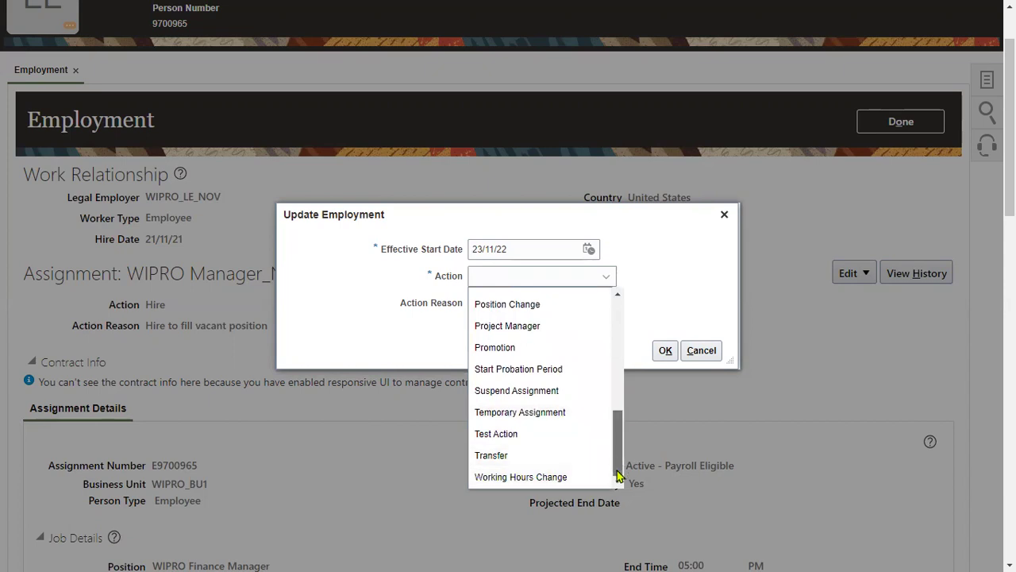
left_click(513, 412)
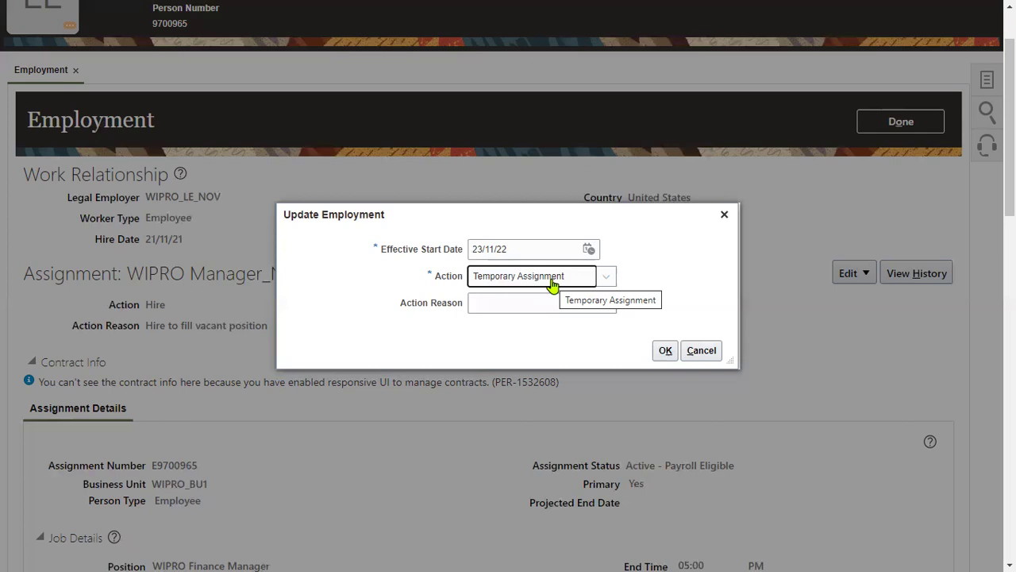
Step: Choose Action Reason Manager Request and confirm the update
left_click(539, 305)
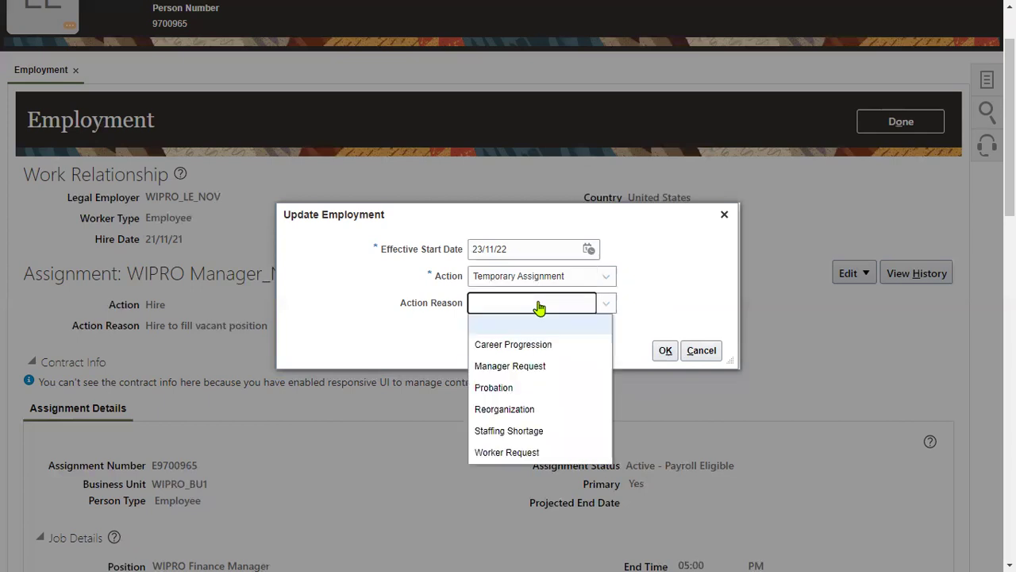
left_click(557, 369)
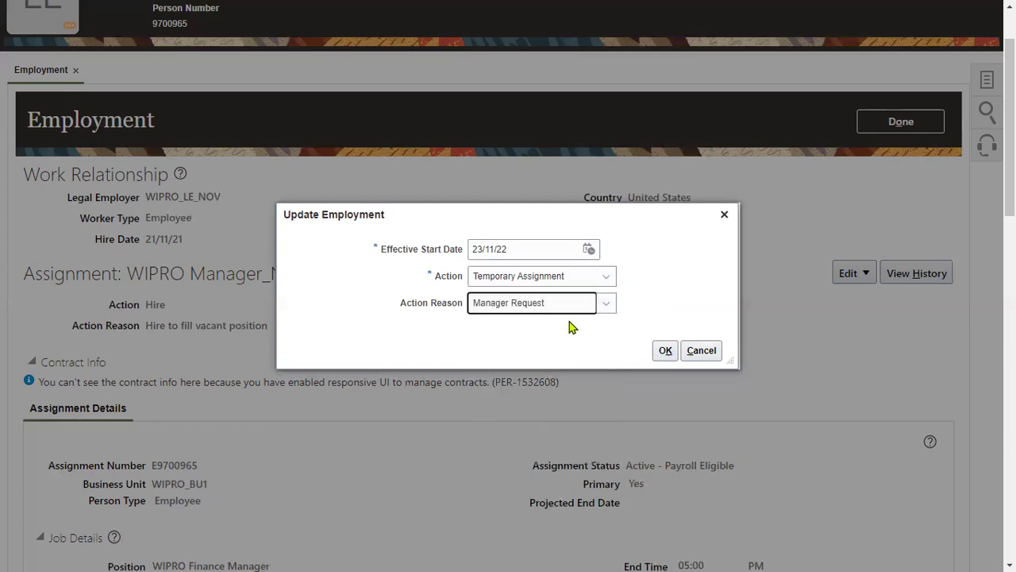
left_click(666, 350)
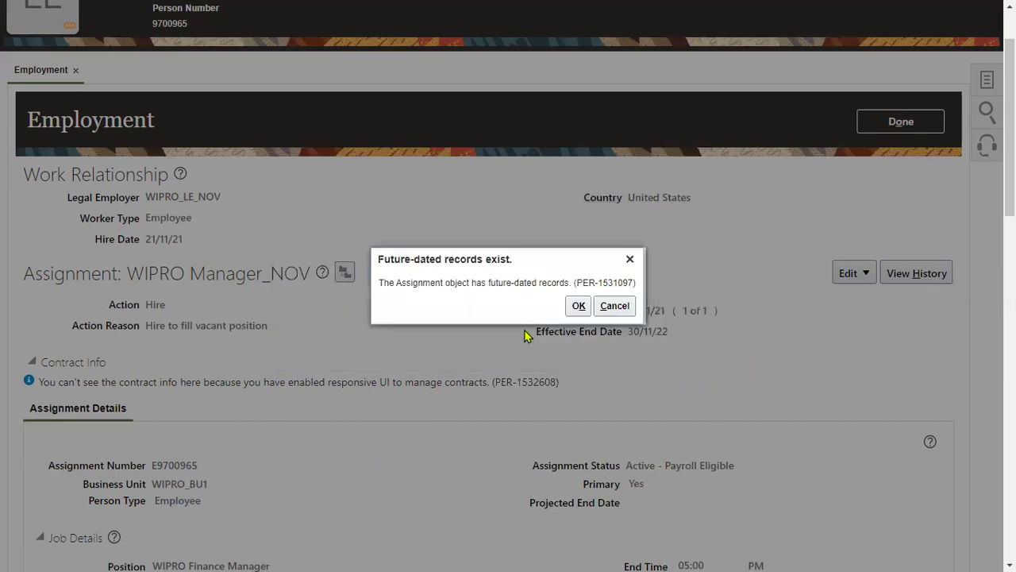
Step: Accept, then cancel out of the future-dated records warning and server error
left_click(576, 306)
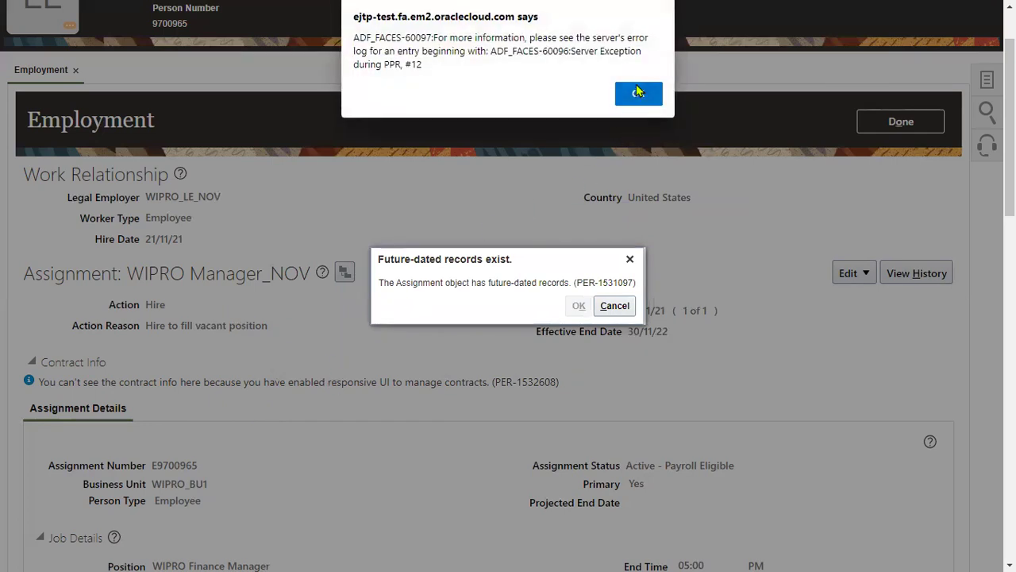
left_click(637, 92)
left_click(610, 305)
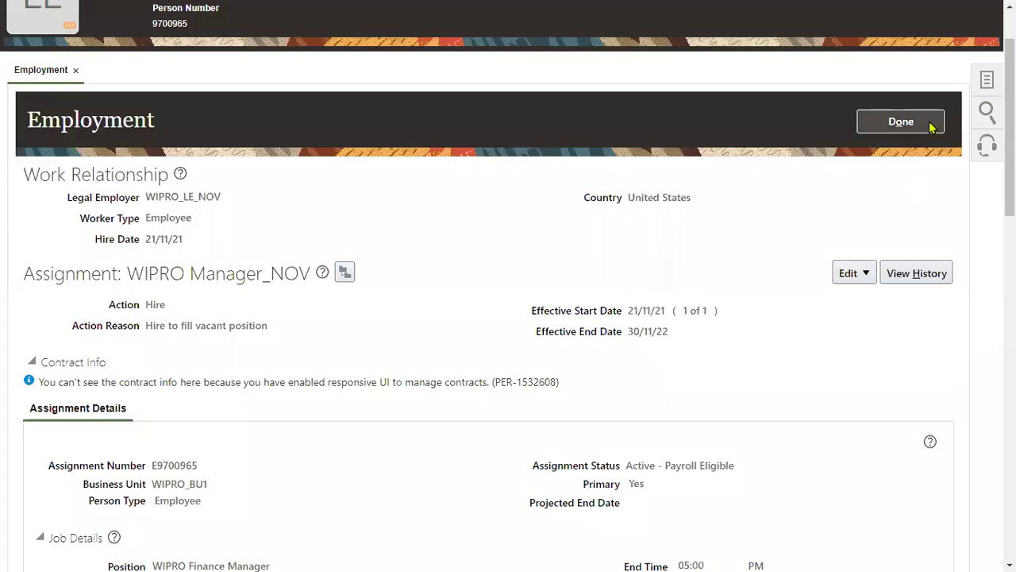
left_click(928, 123)
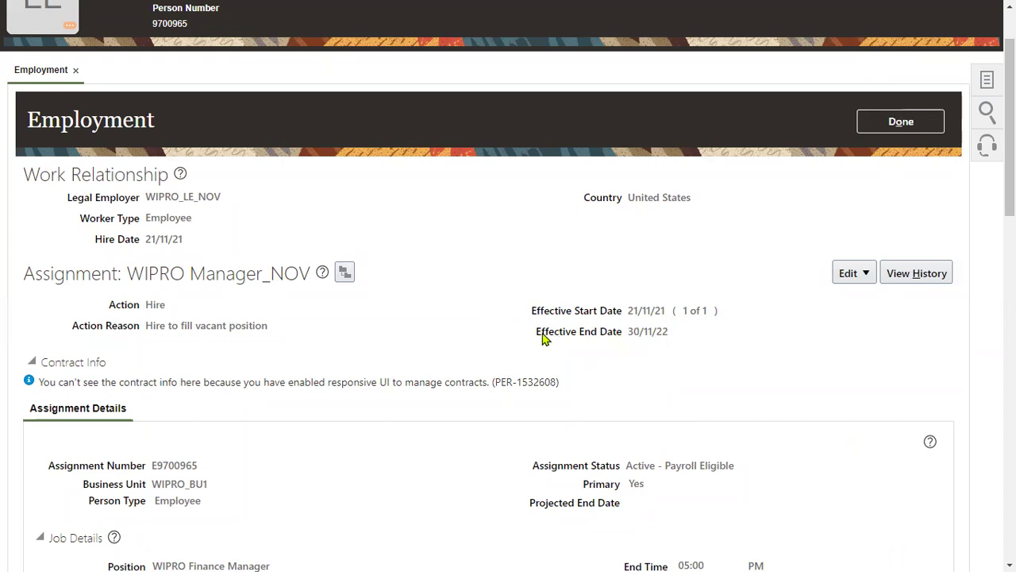
Step: Check the Employment Tree including inactive records, then finish with the Employment page
left_click_drag(537, 337, 642, 336)
left_click(642, 337)
left_click(344, 272)
left_click(459, 251)
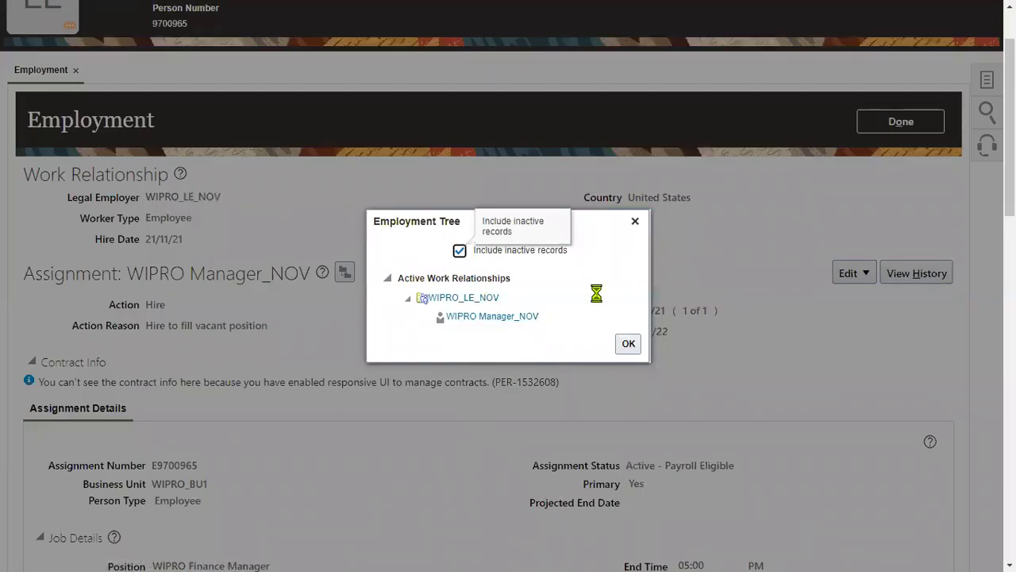
left_click(626, 344)
left_click(911, 124)
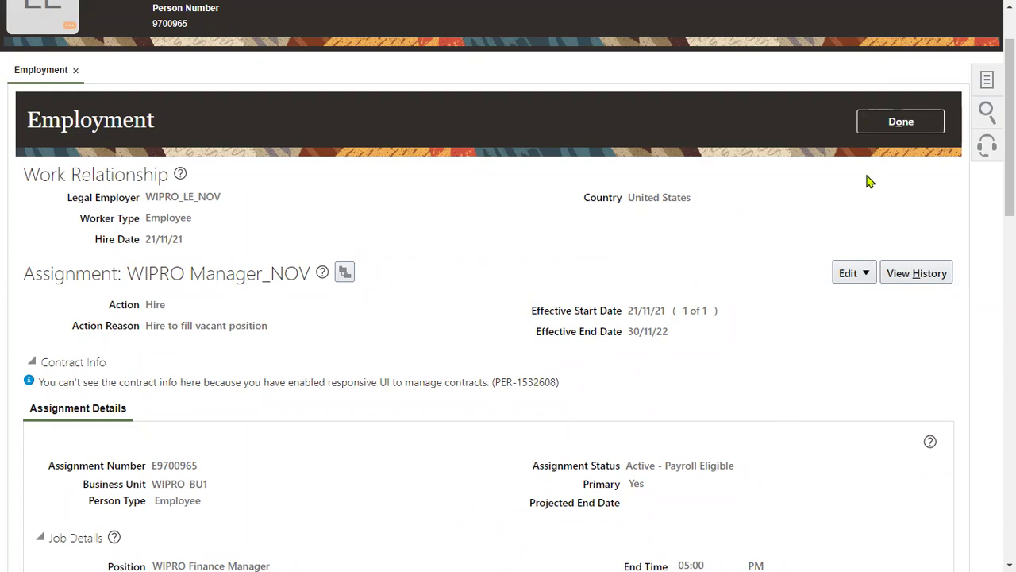
scroll(867, 182, "up", 1)
Step: Close the Employment page and start Hire an Employee from My Client Groups > New Person
left_click(961, 70)
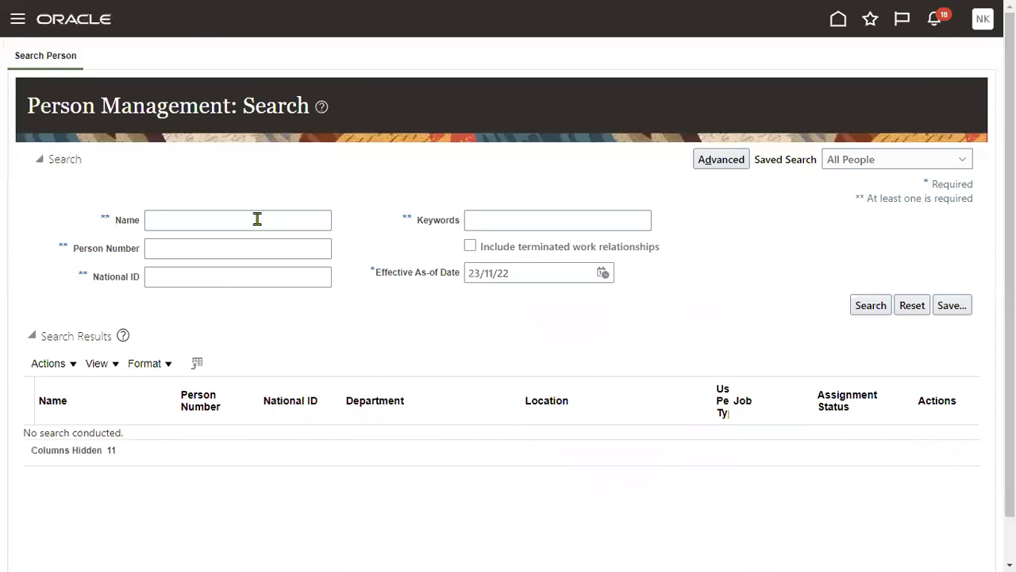
left_click(257, 219)
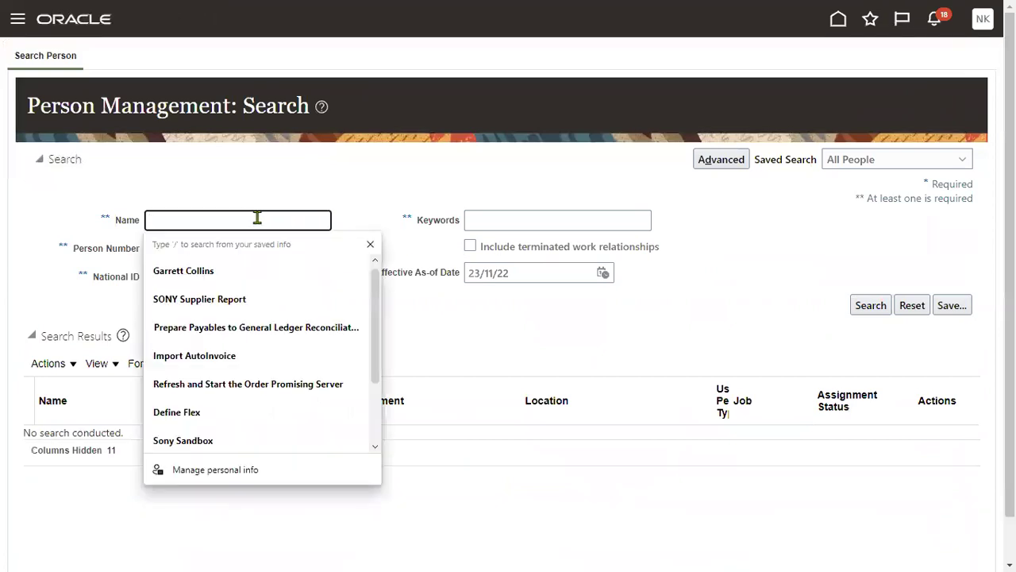
left_click(235, 172)
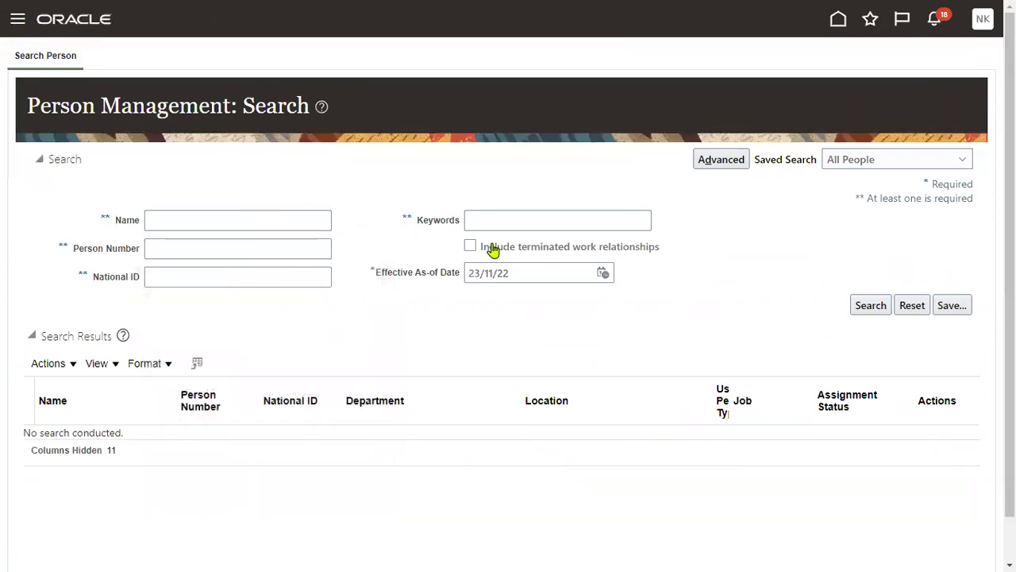
left_click(125, 148)
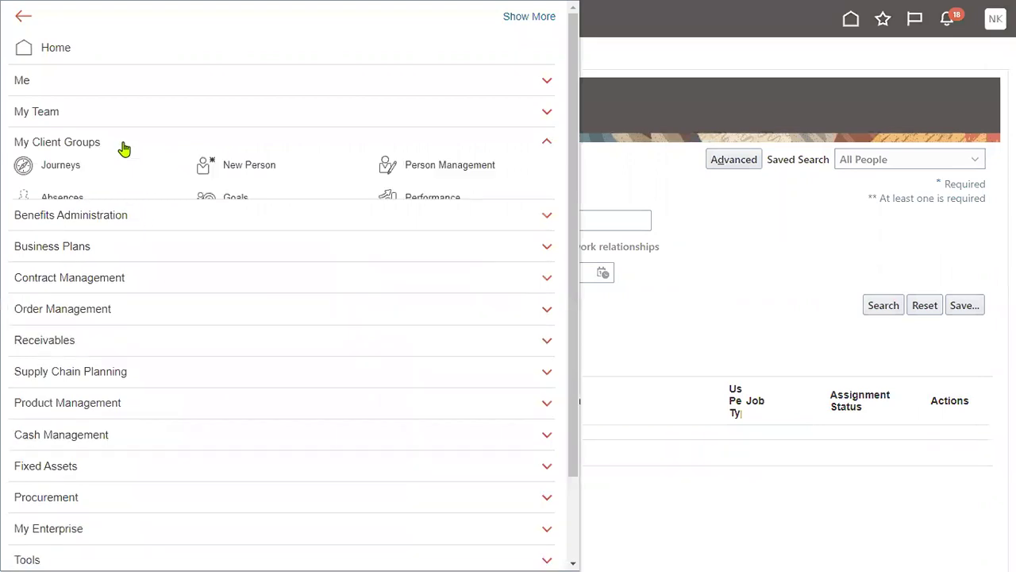
left_click(251, 172)
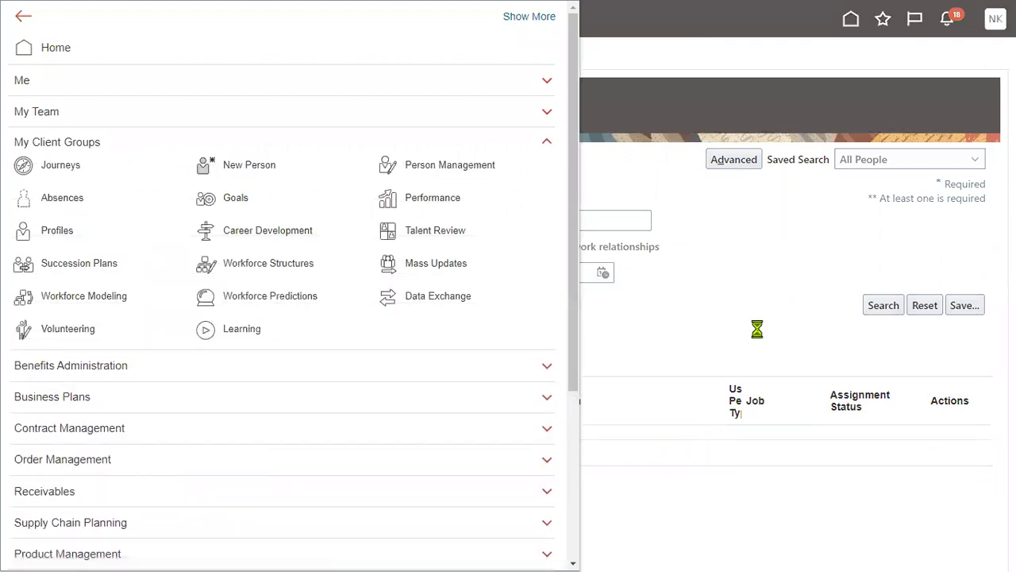
left_click(302, 270)
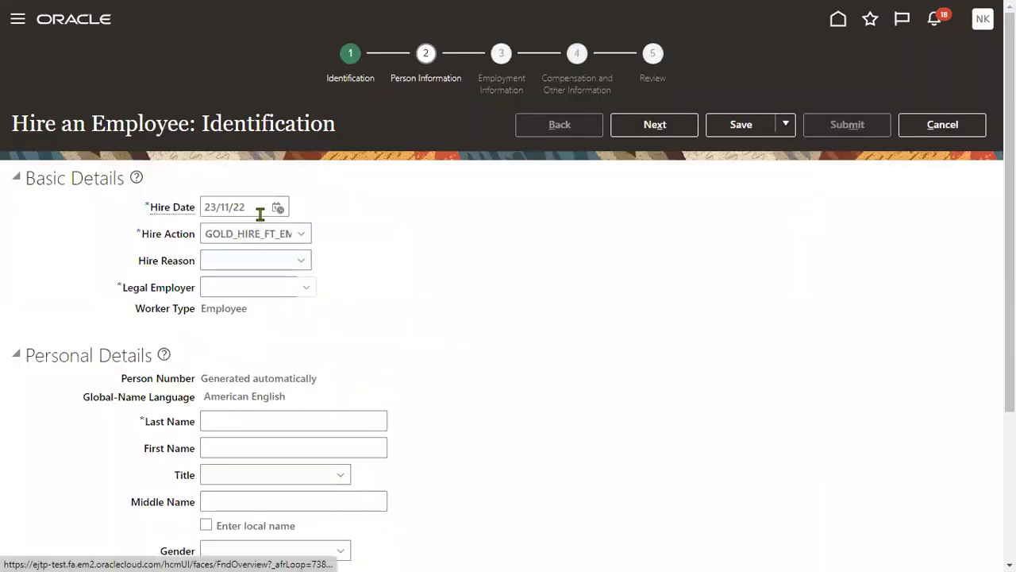
Step: Set hire date 23/11/21, action Hire, reason Hire to fill vacant position, employer WIPRO_LE_NOV US
left_click(256, 207)
key("BackSpace")
type("1")
left_click(287, 251)
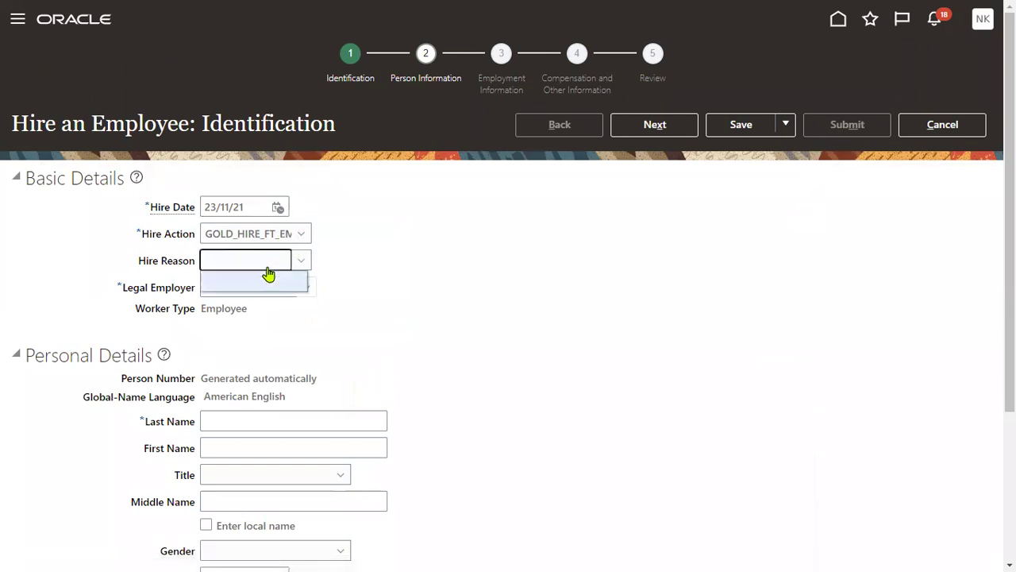
left_click(235, 274)
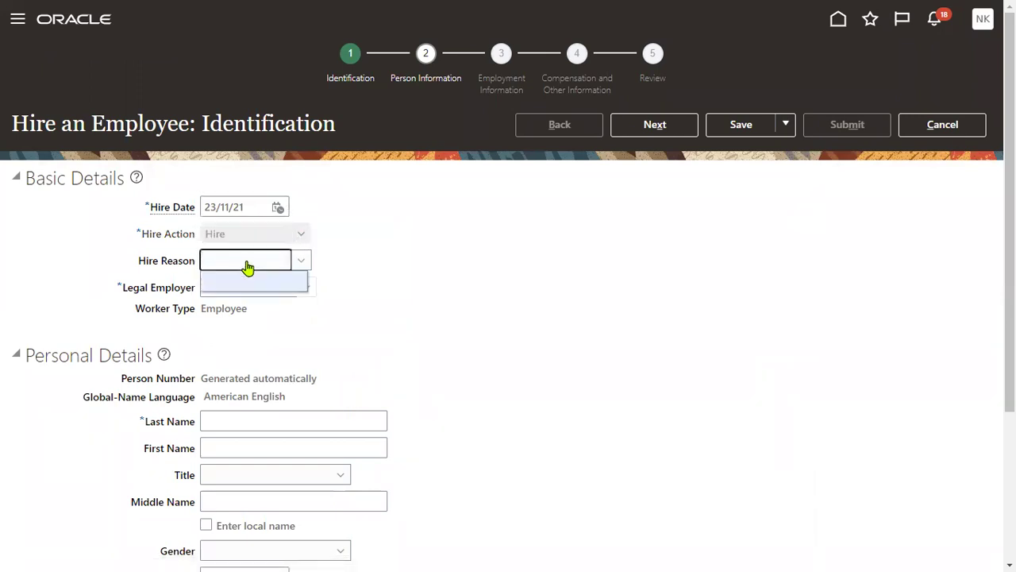
left_click(237, 255)
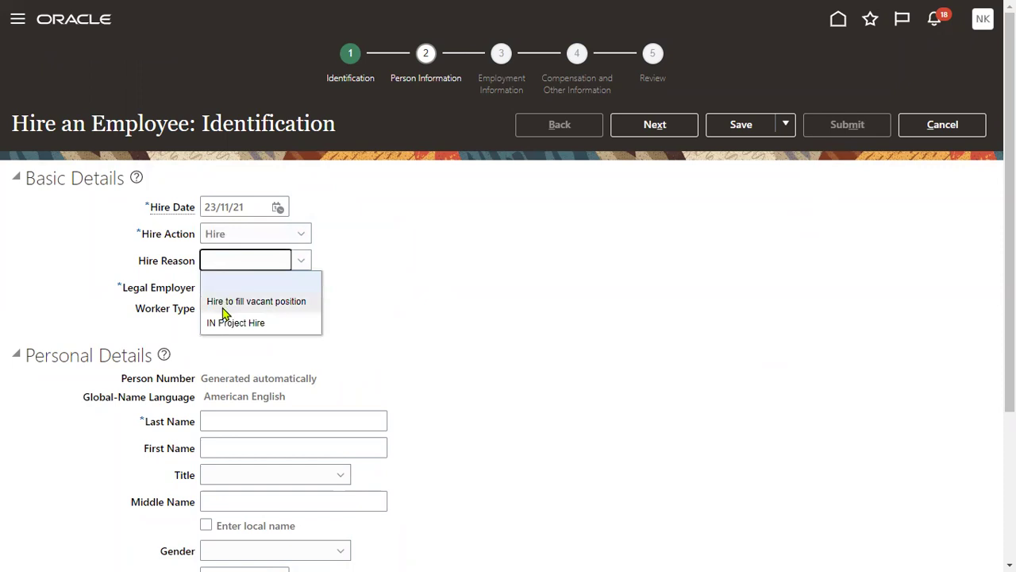
left_click(255, 298)
left_click(254, 279)
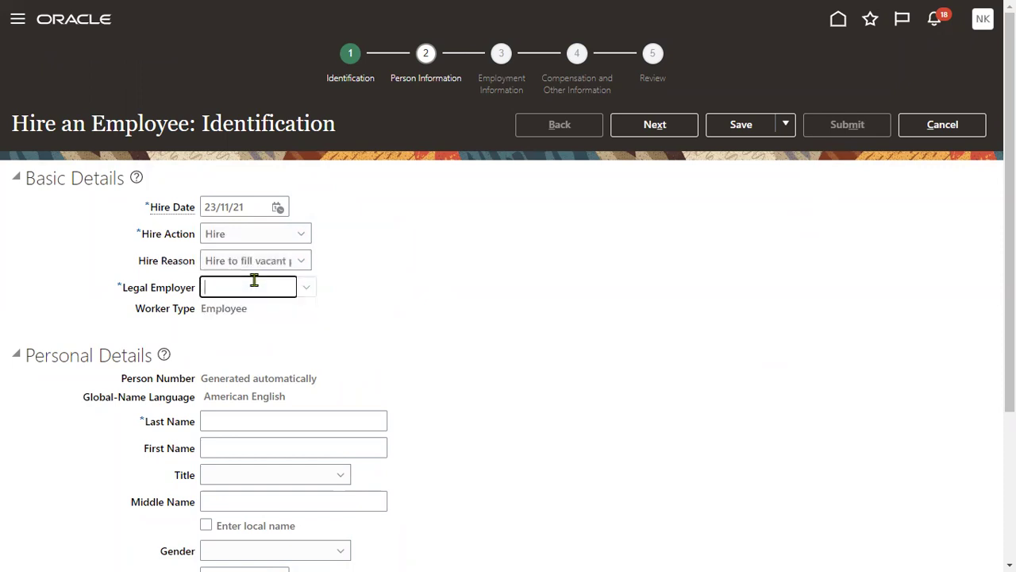
type("WIPR")
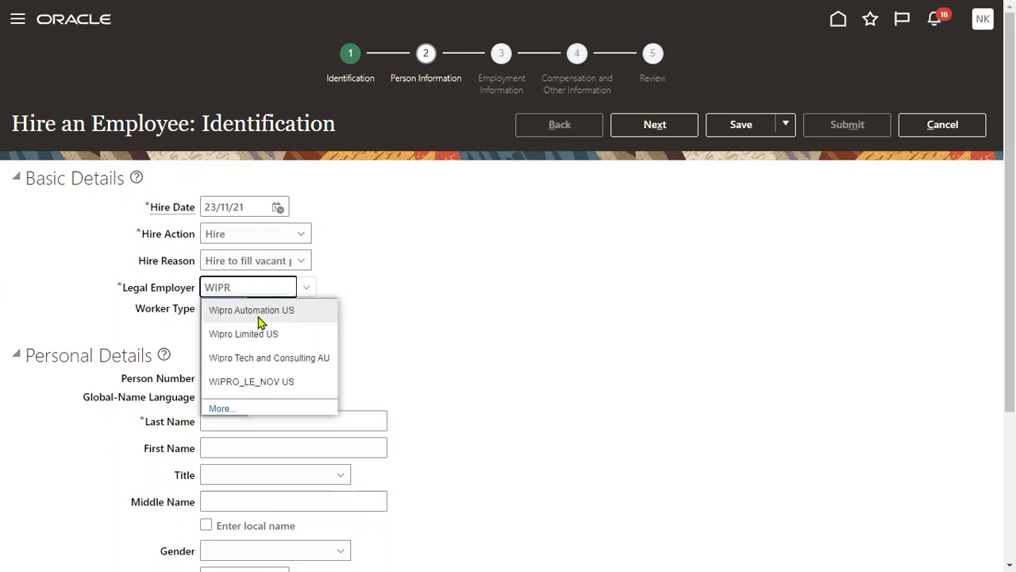
left_click(260, 379)
scroll(325, 410, "down", 2)
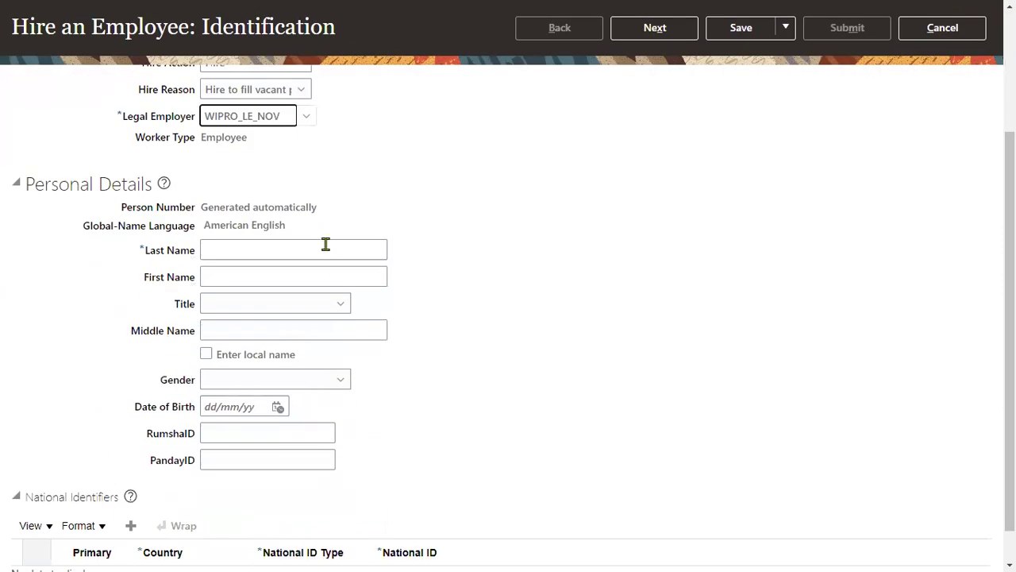
Step: Enter the employee's last and first name, gender Male and date of birth 01/01/99
left_click(323, 251)
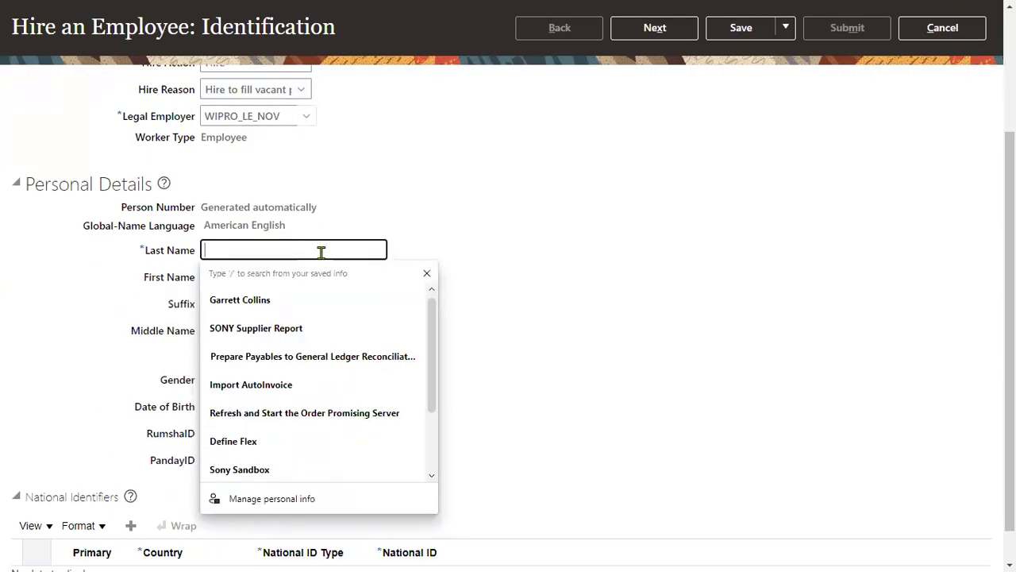
type("W1")
key("Tab")
type("W1")
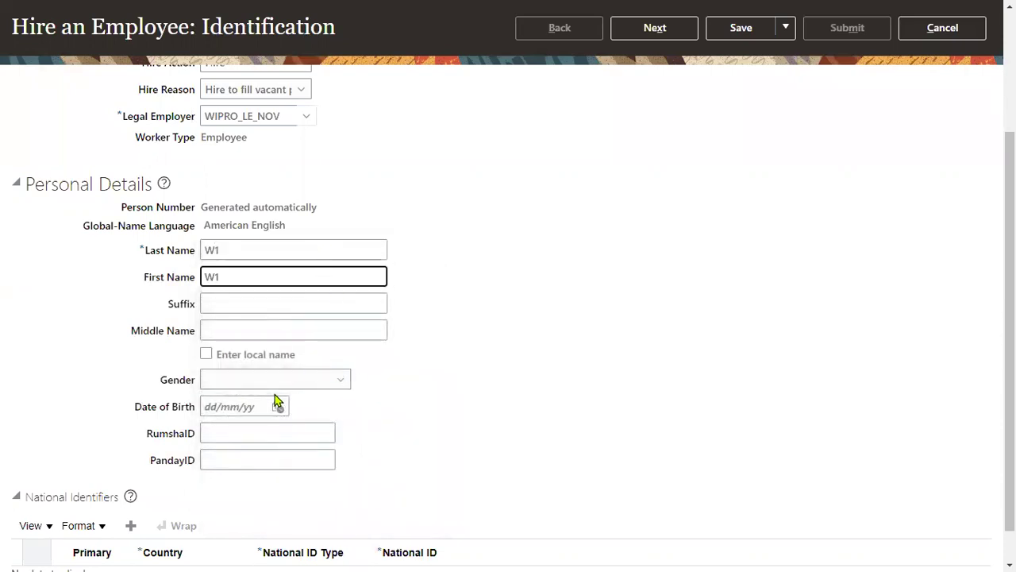
left_click(274, 379)
left_click(238, 441)
left_click(243, 408)
type("1")
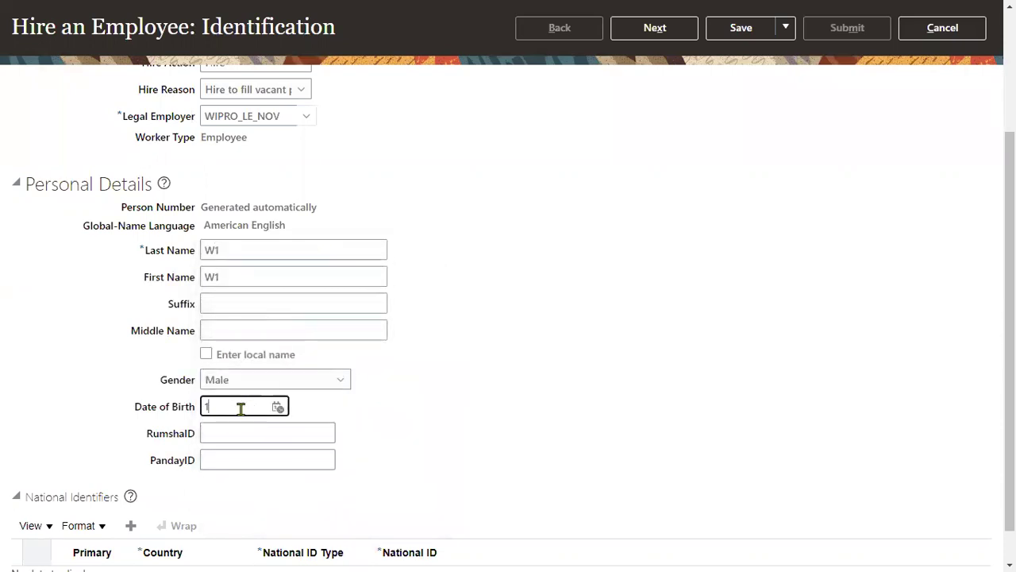
type("/01/99")
left_click(242, 501)
scroll(198, 489, "down", 1)
Step: Add a Social Security Number national identifier and continue to Person Information
left_click(131, 485)
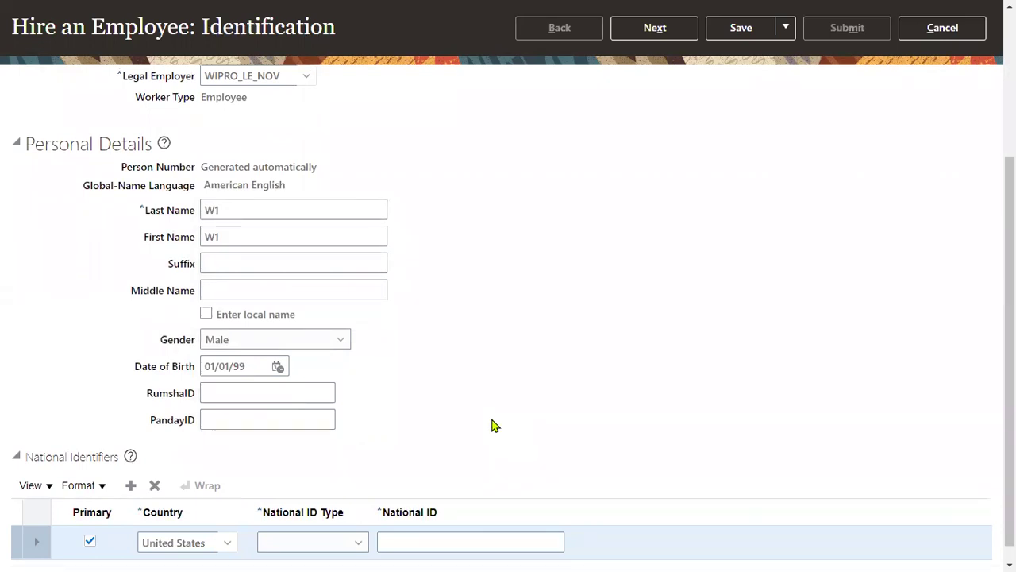
left_click(313, 543)
left_click(309, 494)
left_click(447, 546)
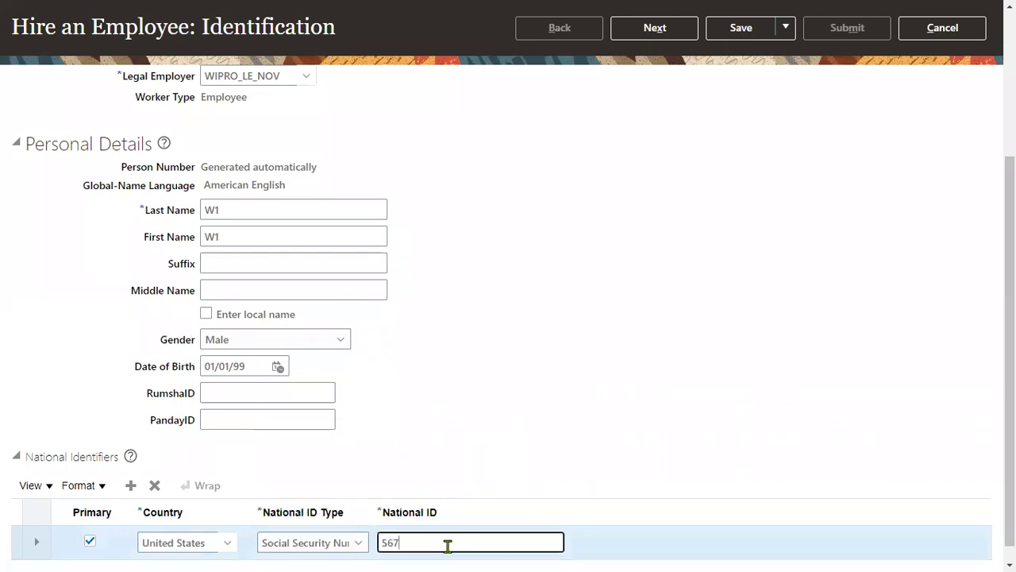
scroll(672, 463, "up", 5)
left_click(655, 125)
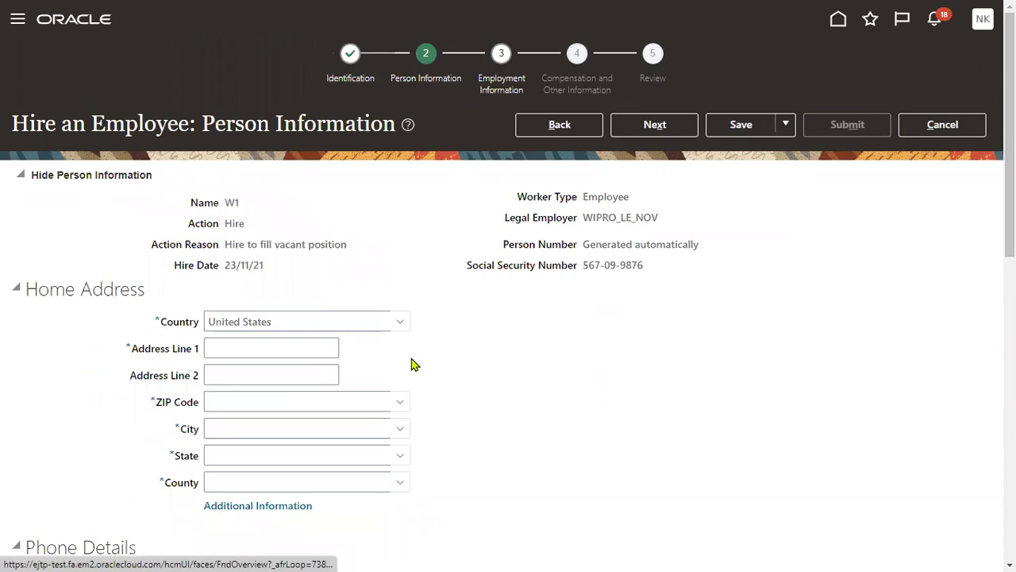
Step: Fill the home address from the saved street line and ZIP code, auto-filling city and state, then continue
left_click(275, 346)
left_click(281, 396)
left_click(275, 400)
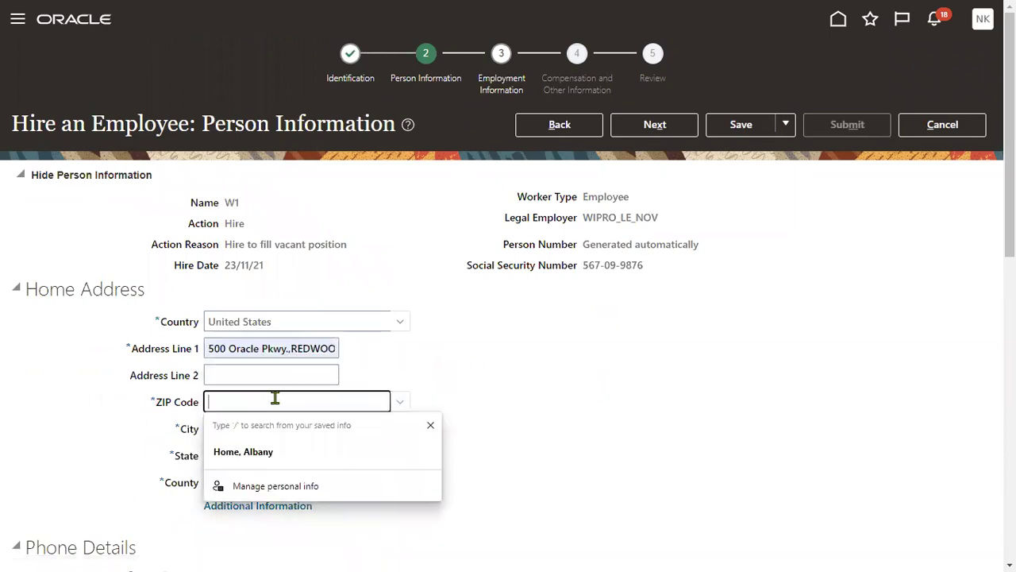
type("12200")
key("Tab")
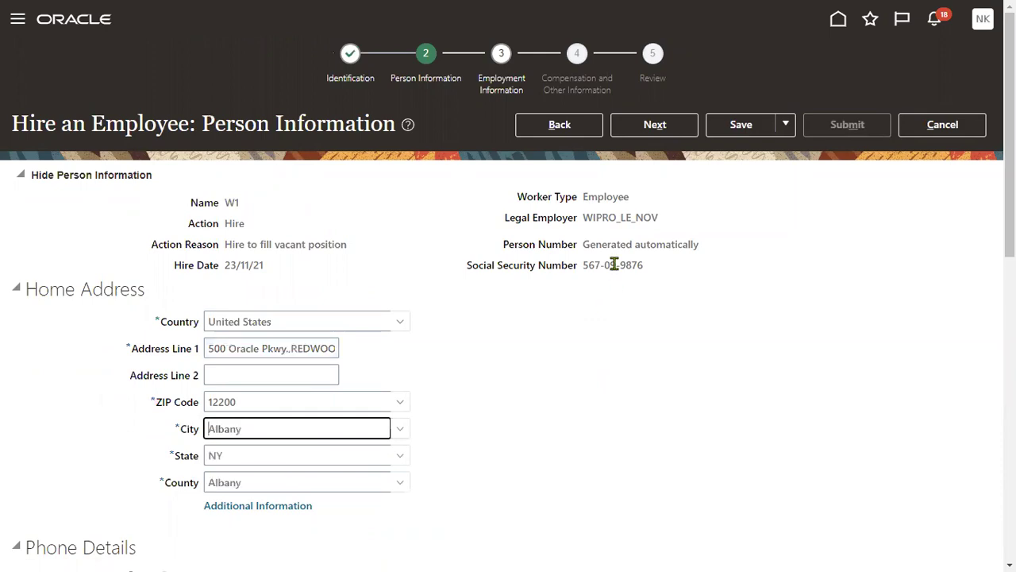
left_click(657, 130)
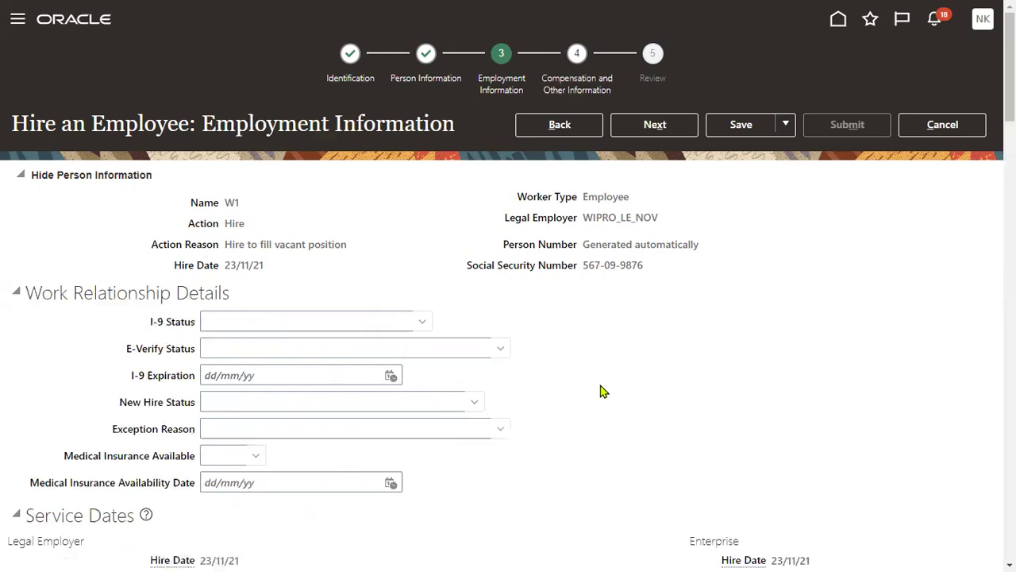
Step: Set W1's business unit to WIPRO_BU1
scroll(297, 379, "down", 5)
left_click(277, 389)
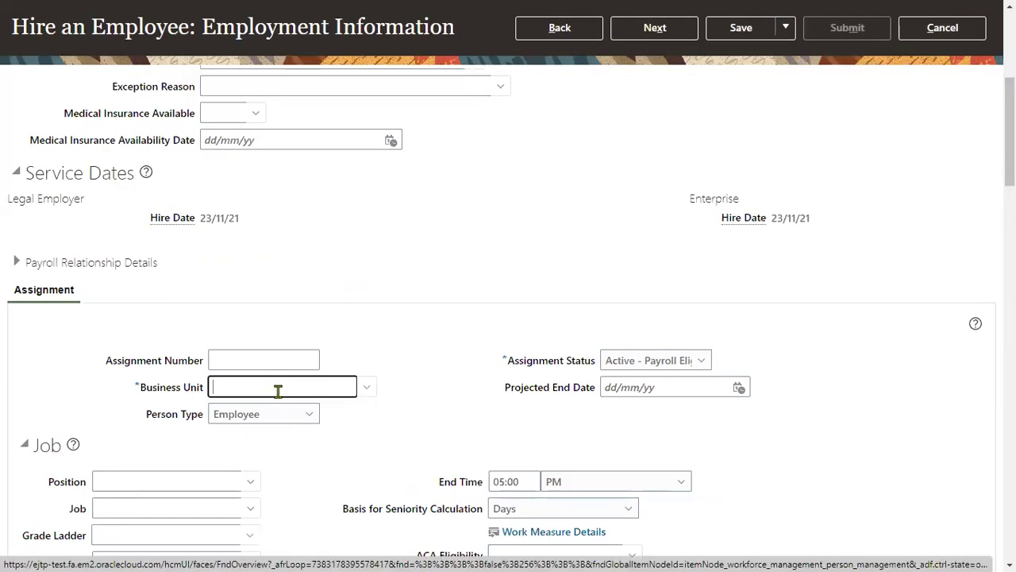
type("WIP")
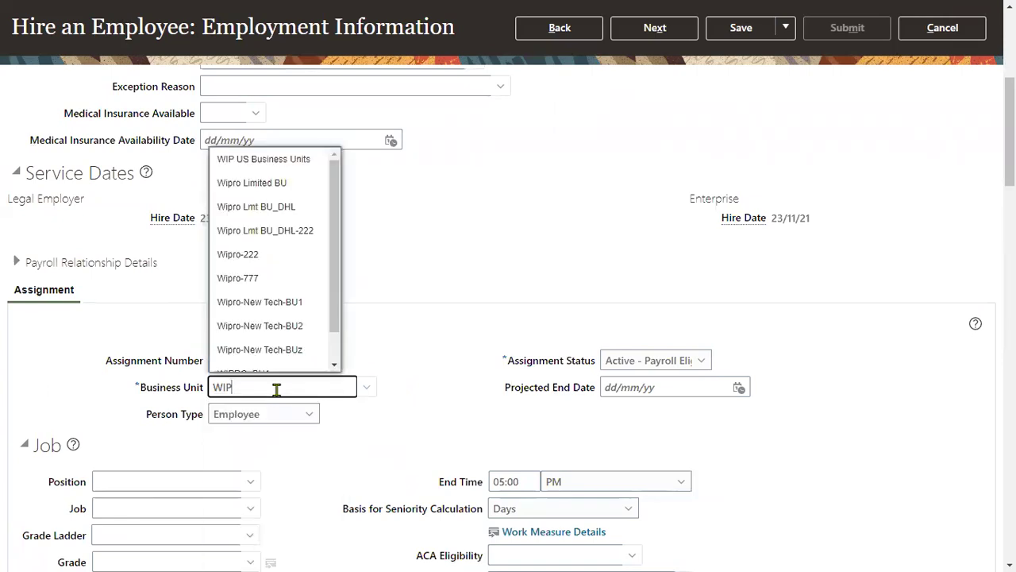
scroll(306, 322, "down", 1)
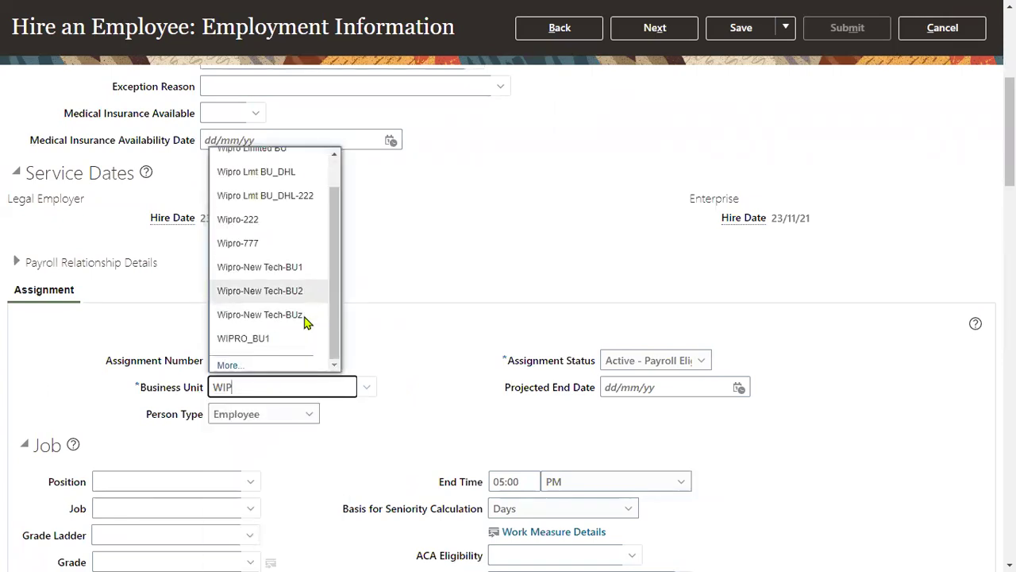
scroll(306, 322, "down", 3)
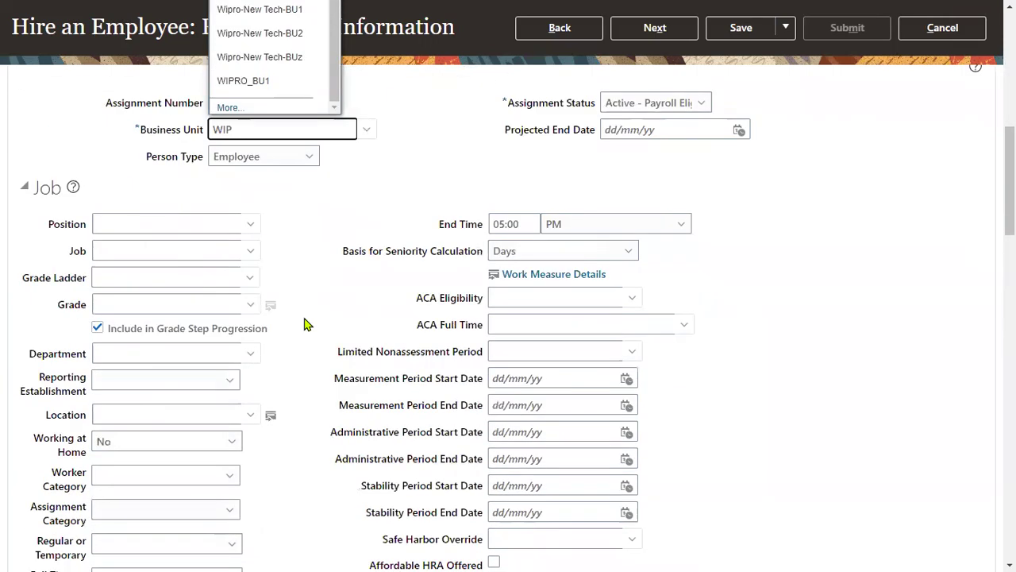
left_click(262, 84)
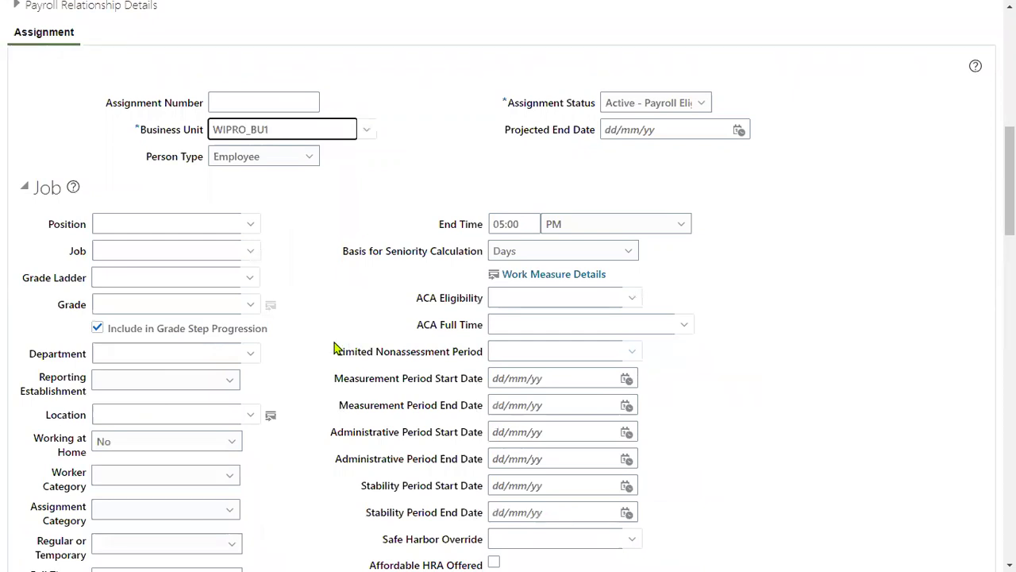
Step: Set the position to WIPRO Finance Manager, accepting the headcount warning
left_click(158, 216)
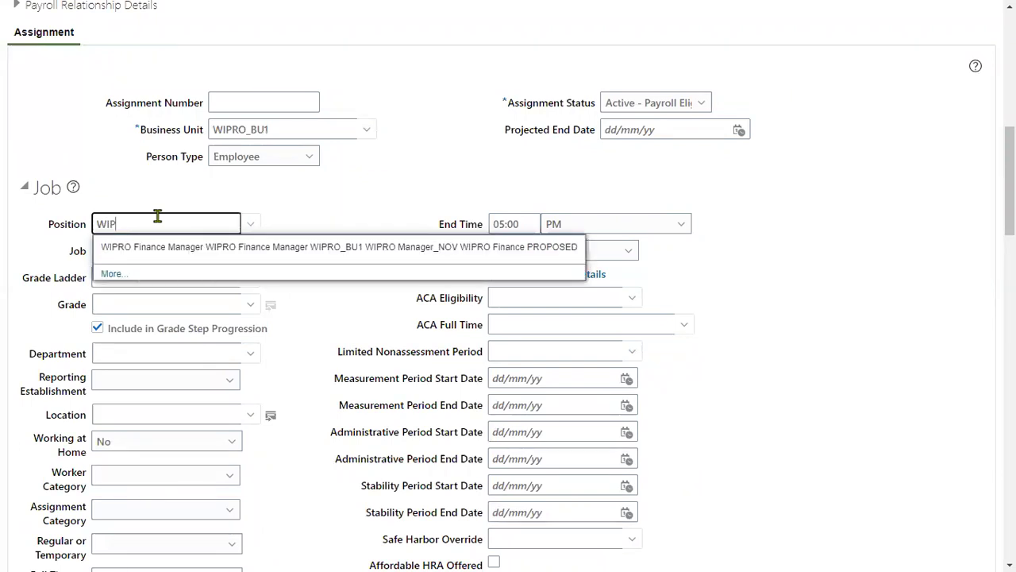
left_click(188, 249)
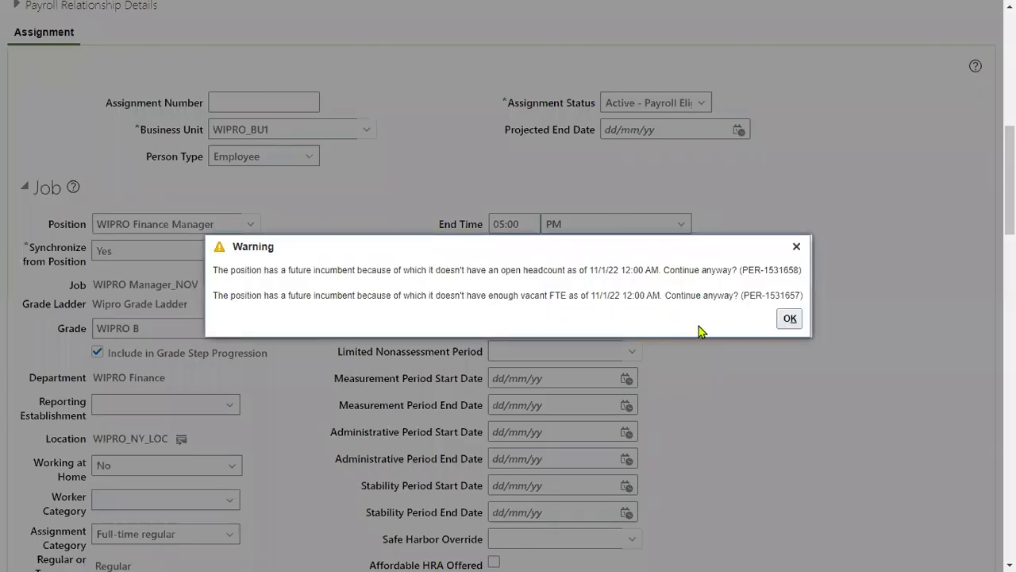
left_click(781, 320)
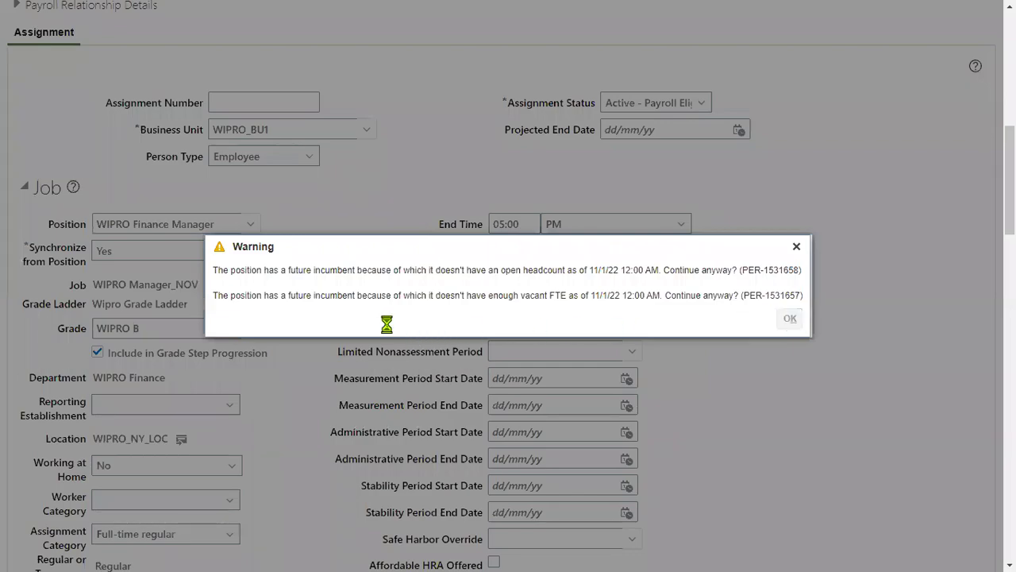
scroll(792, 358, "up", 8)
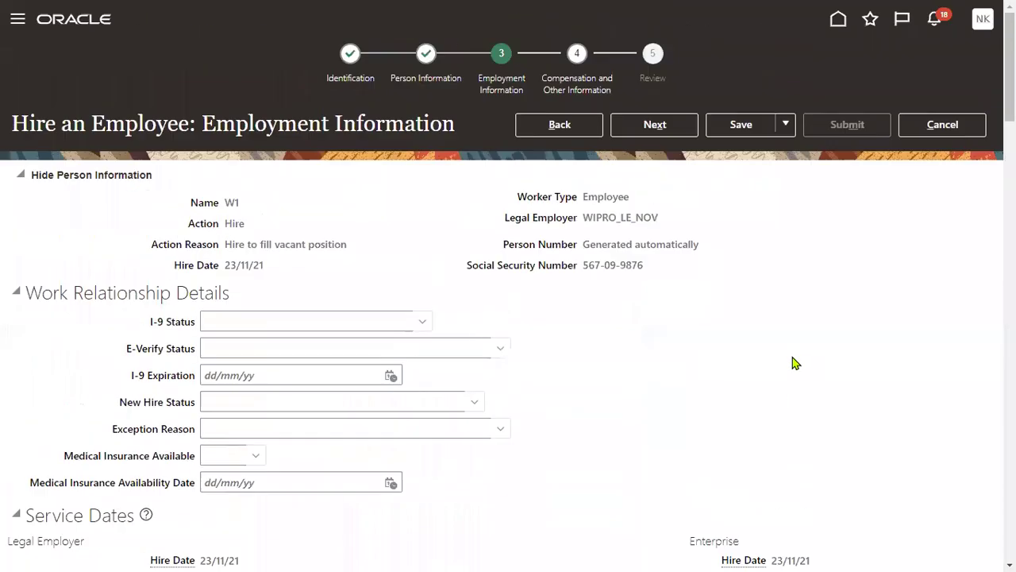
Step: Revisit Employment Information, then return to Compensation showing Wipro Grade Ladder, grade WIPRO B, STEP-1
left_click(656, 125)
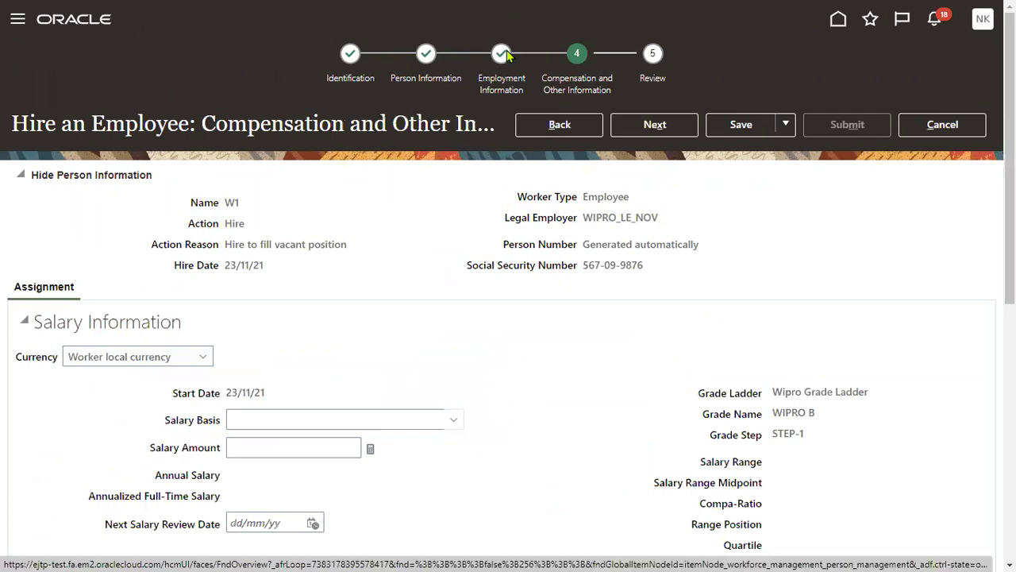
left_click(534, 132)
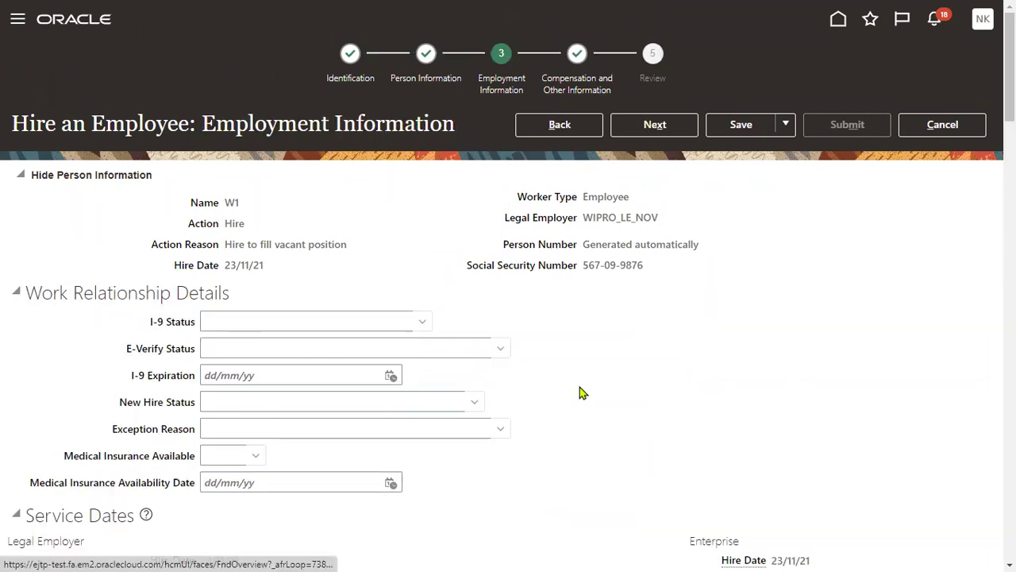
left_click(671, 129)
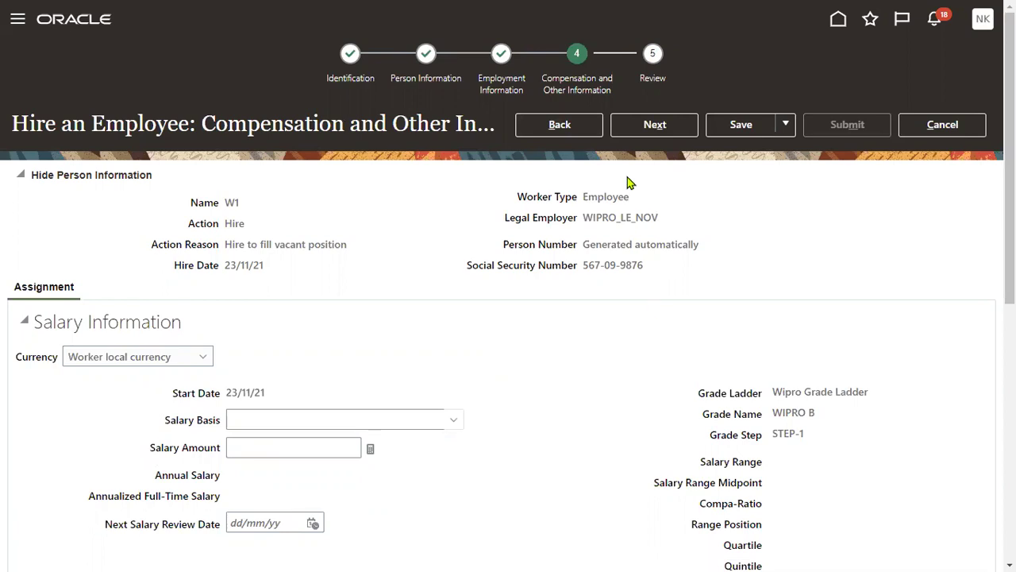
Step: Advance from Compensation and Other Information to the Review step
left_click(656, 125)
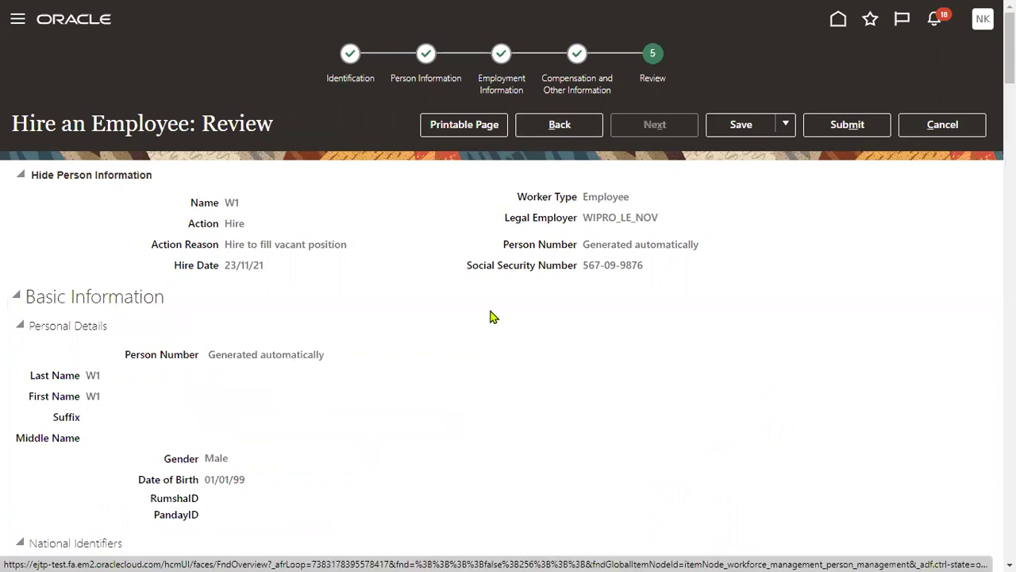
Step: Submit W1's hire and confirm the submission
left_click(832, 131)
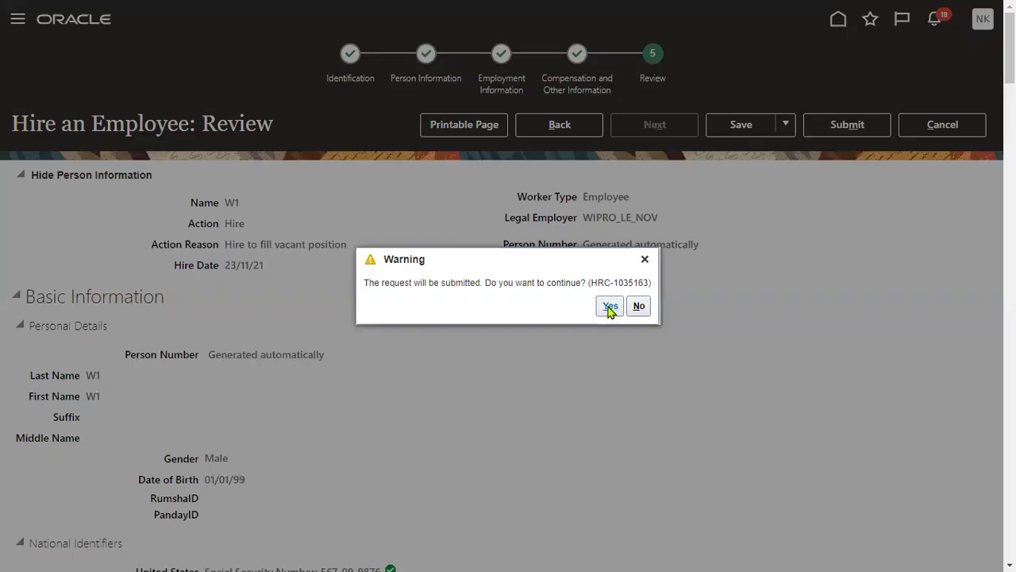
left_click(610, 306)
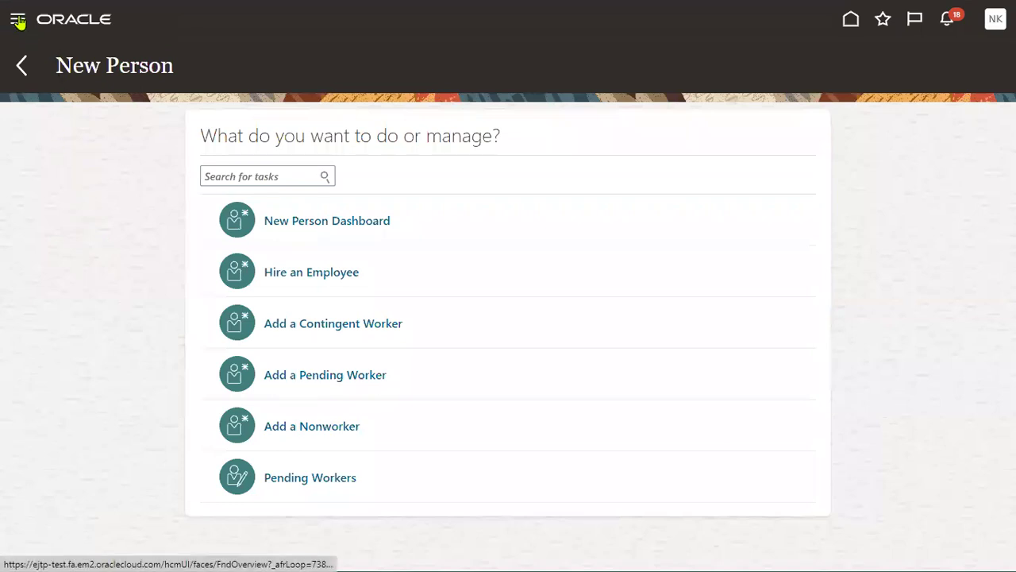
Step: Search Person Management for W1 and open W1's employment record
left_click(17, 19)
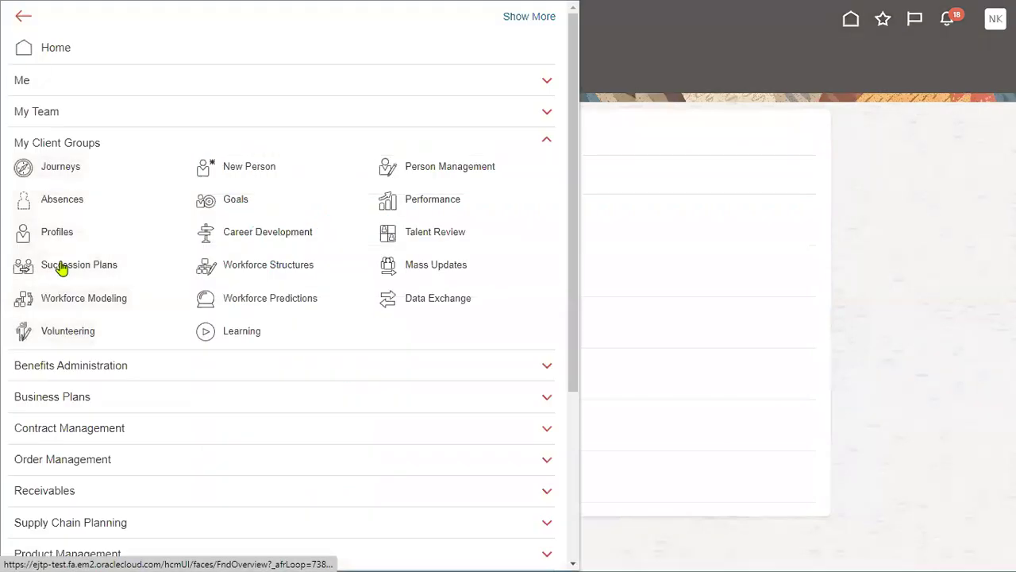
left_click(431, 175)
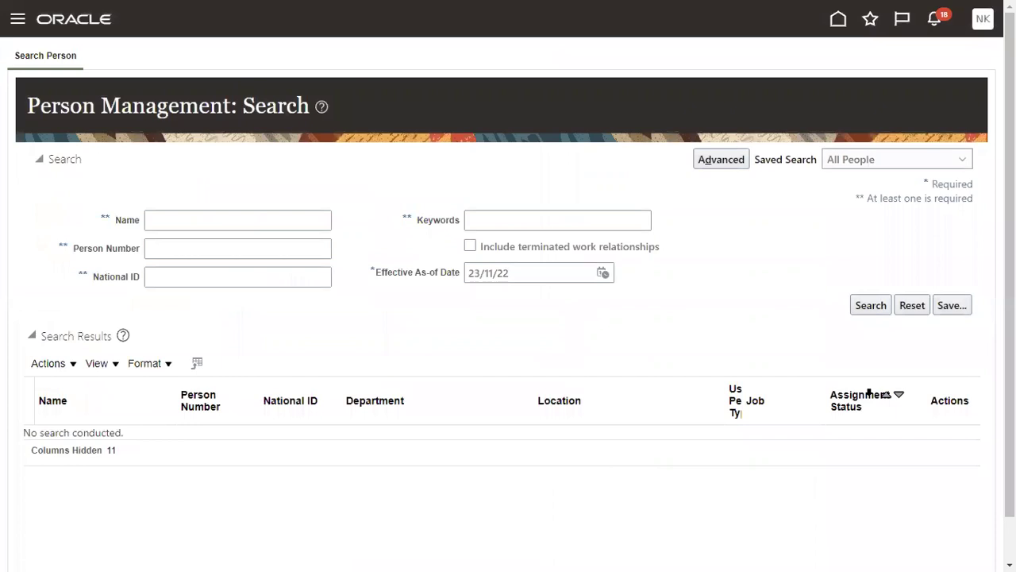
left_click(289, 227)
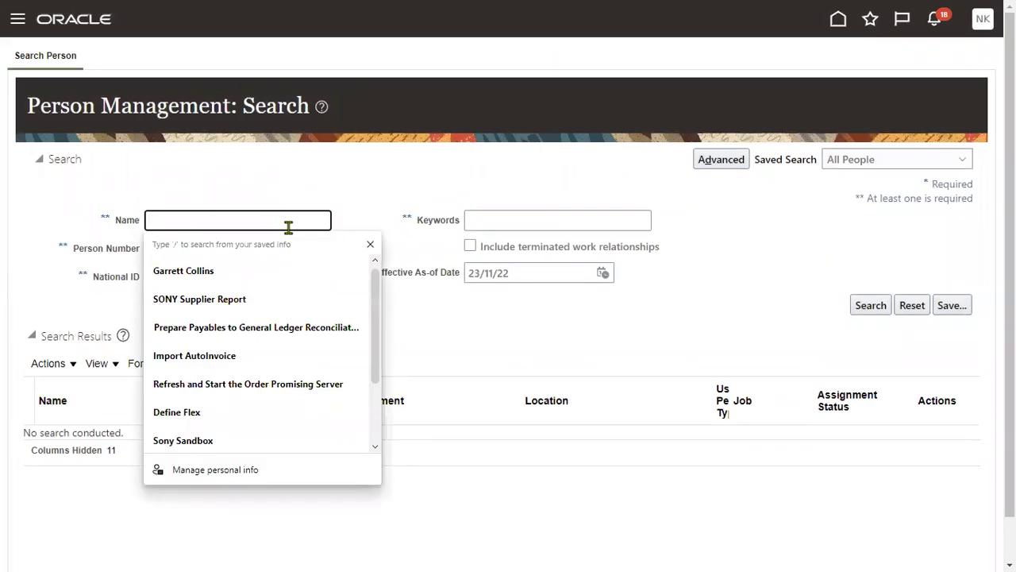
type("W1")
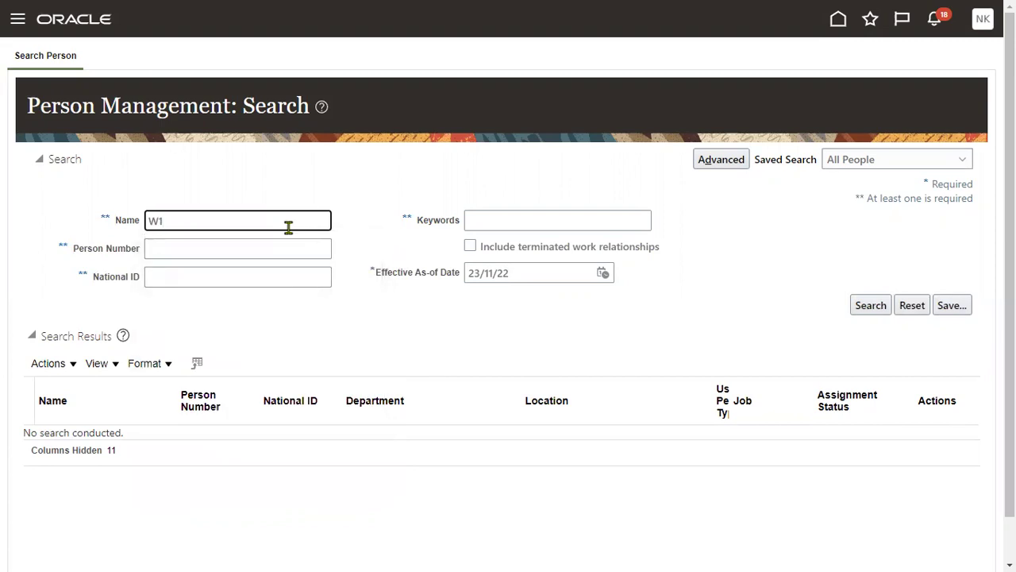
key("Return")
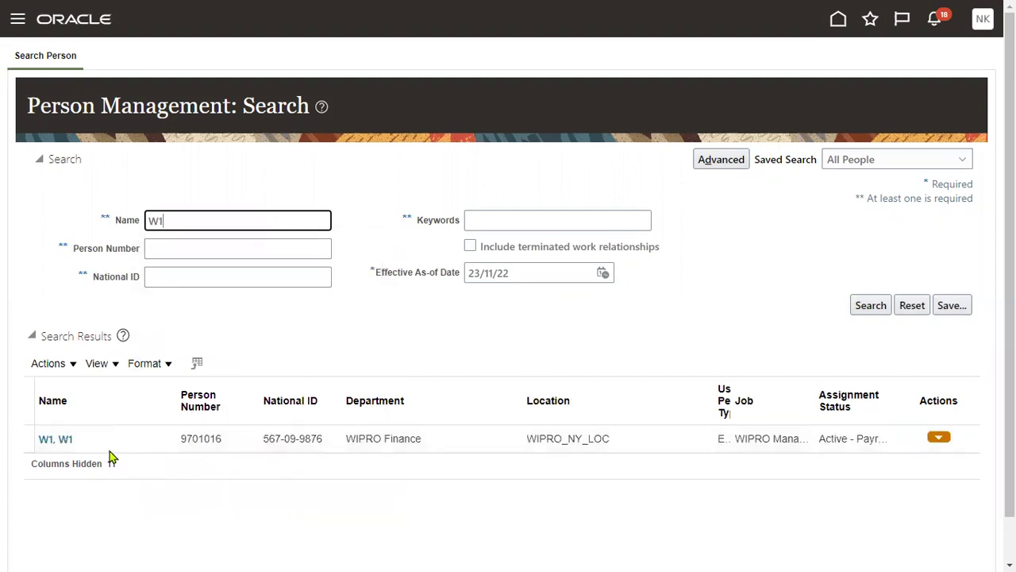
left_click(56, 439)
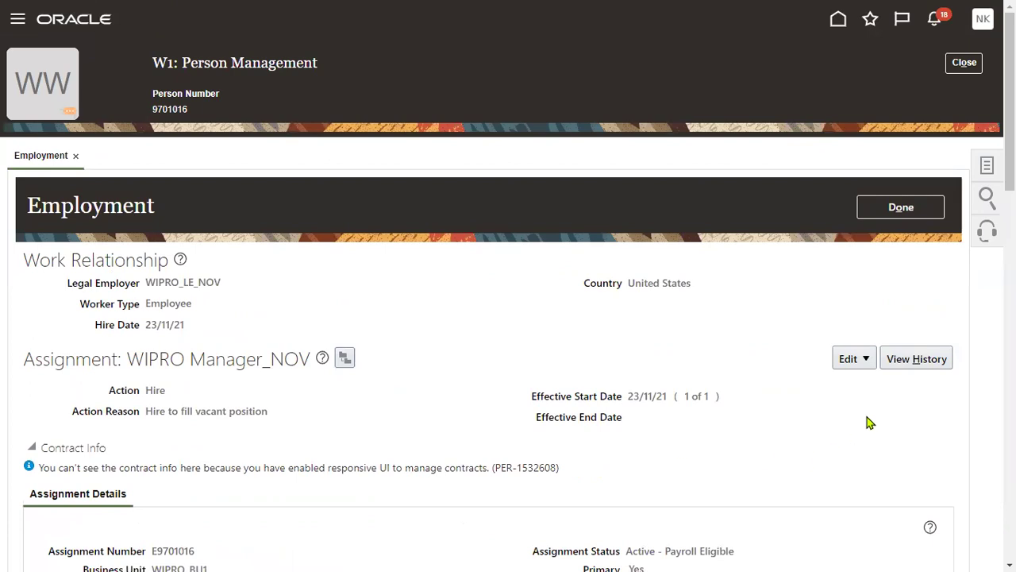
Step: Start an update to W1's assignment effective 01/12/22
left_click(865, 360)
left_click(863, 383)
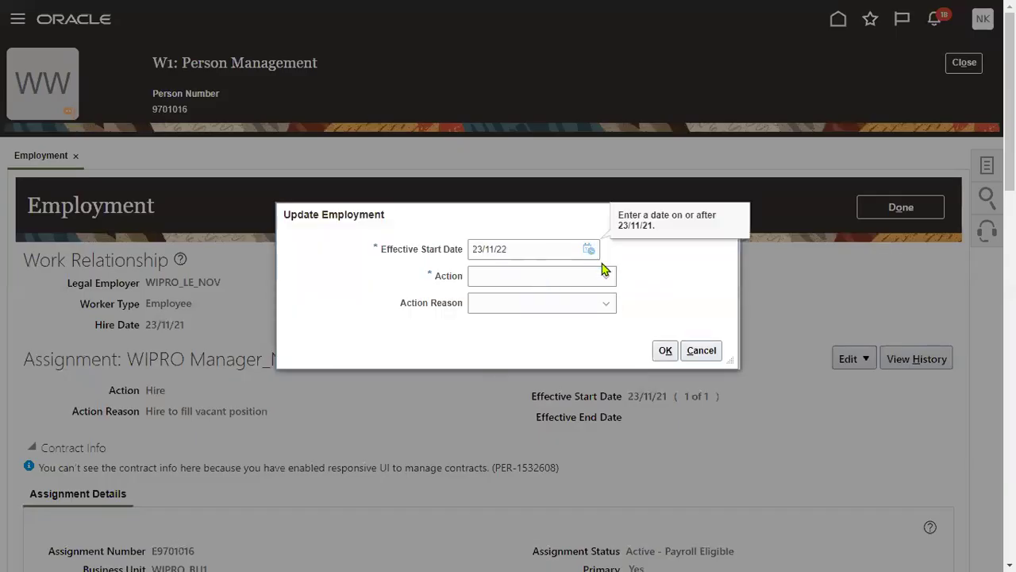
left_click(590, 250)
left_click(651, 276)
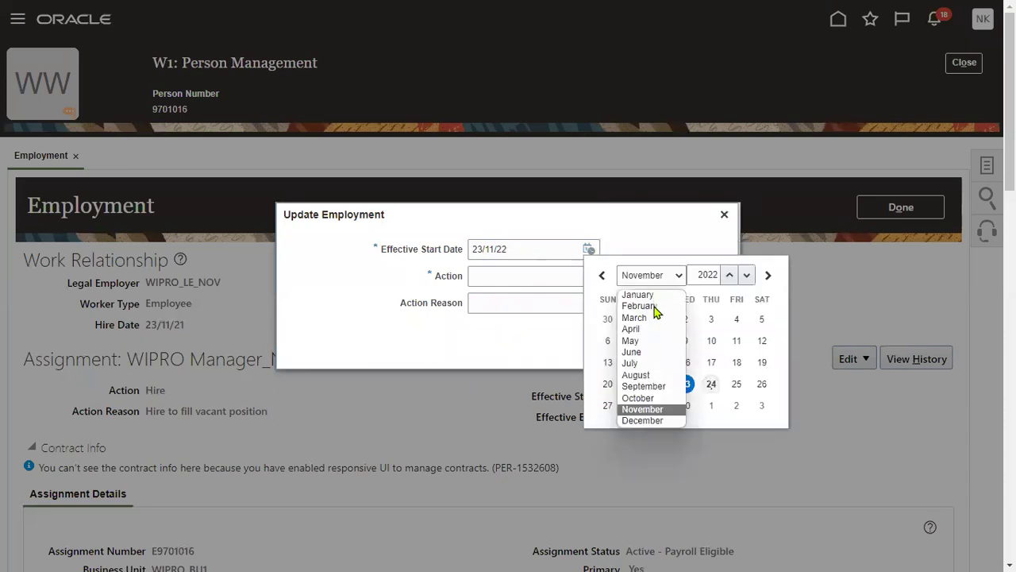
left_click(642, 420)
left_click(711, 319)
Step: Choose action Temporary Assignment, reason Manager Request, leaving the original assignment Suspended - Payroll Eligible
left_click(515, 278)
left_click(577, 279)
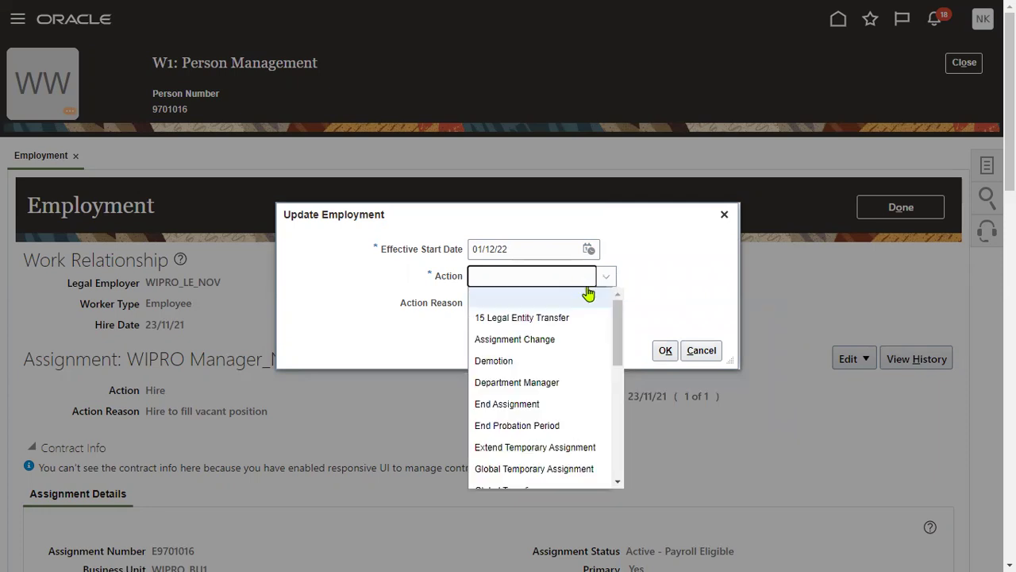
left_click_drag(621, 333, 610, 370)
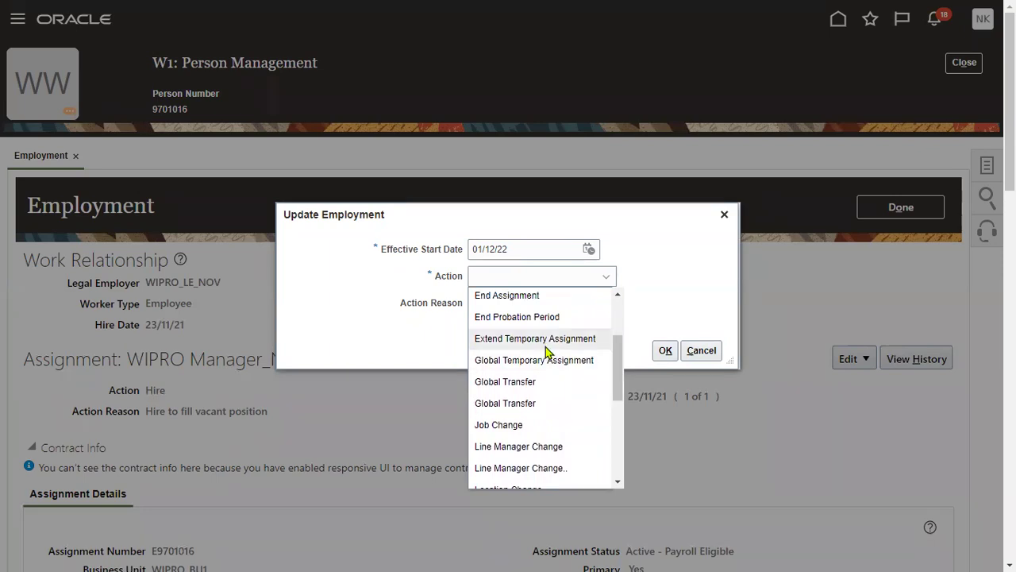
left_click_drag(622, 378, 615, 456)
left_click(549, 415)
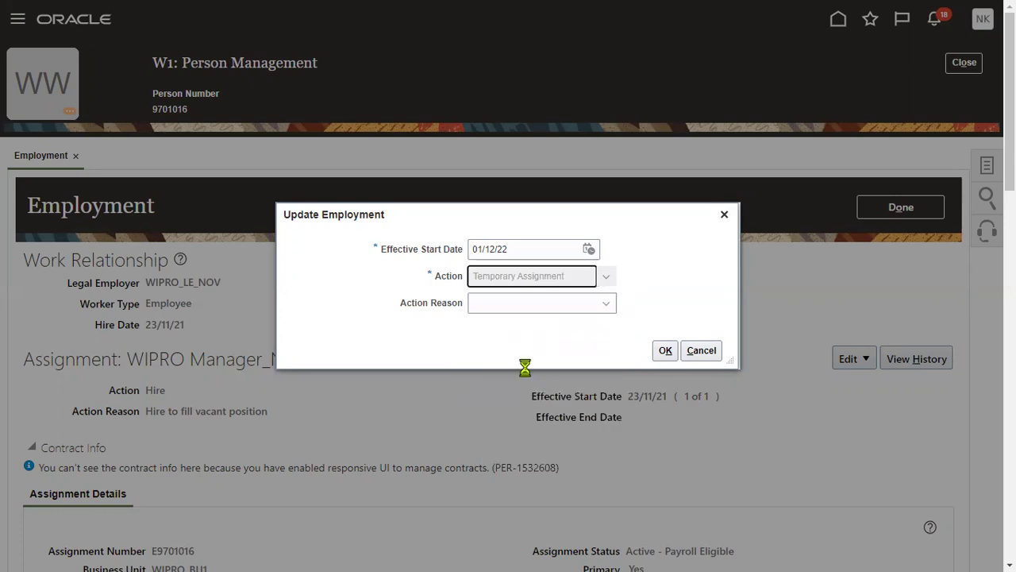
left_click(548, 308)
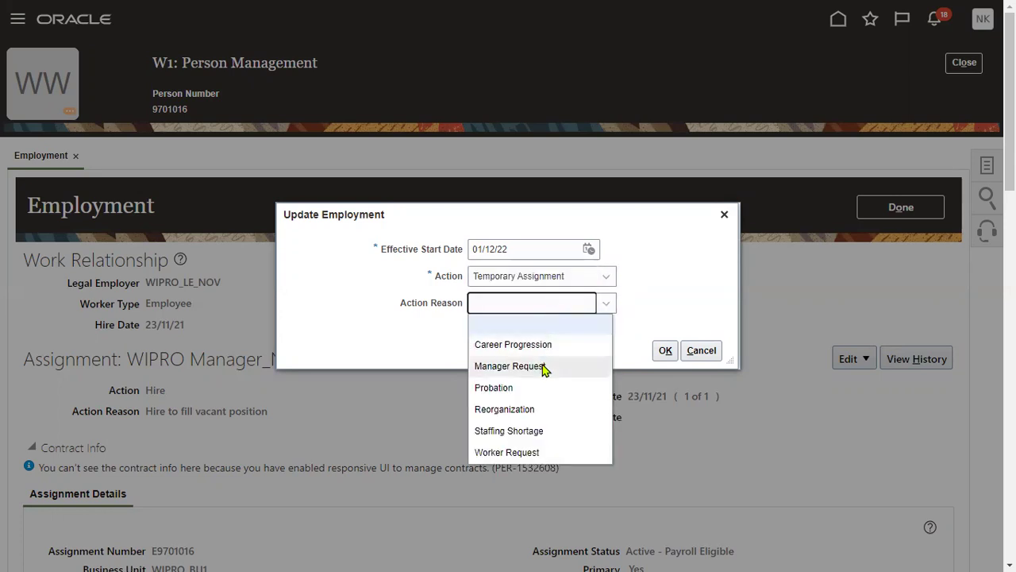
left_click(545, 366)
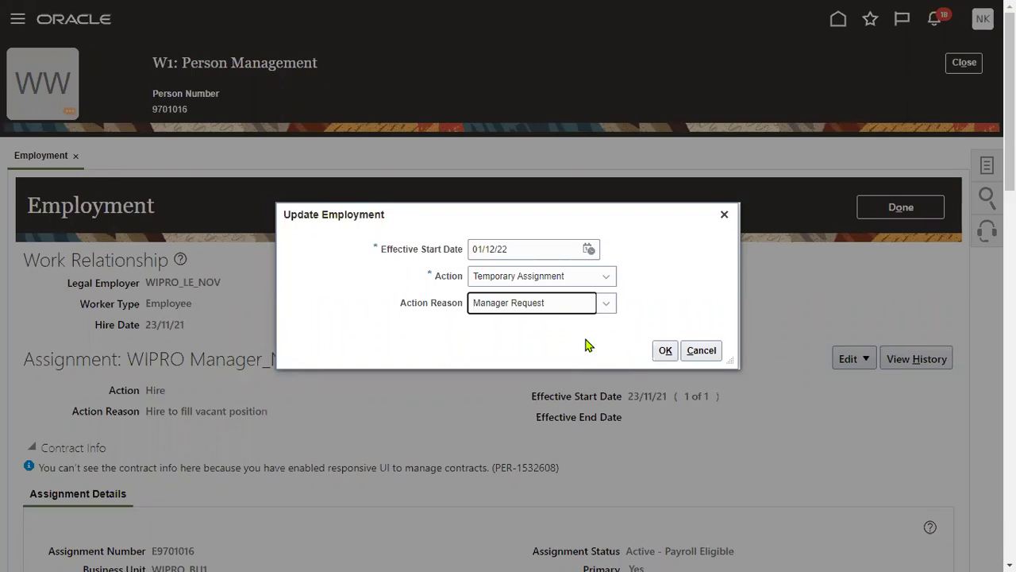
left_click(664, 350)
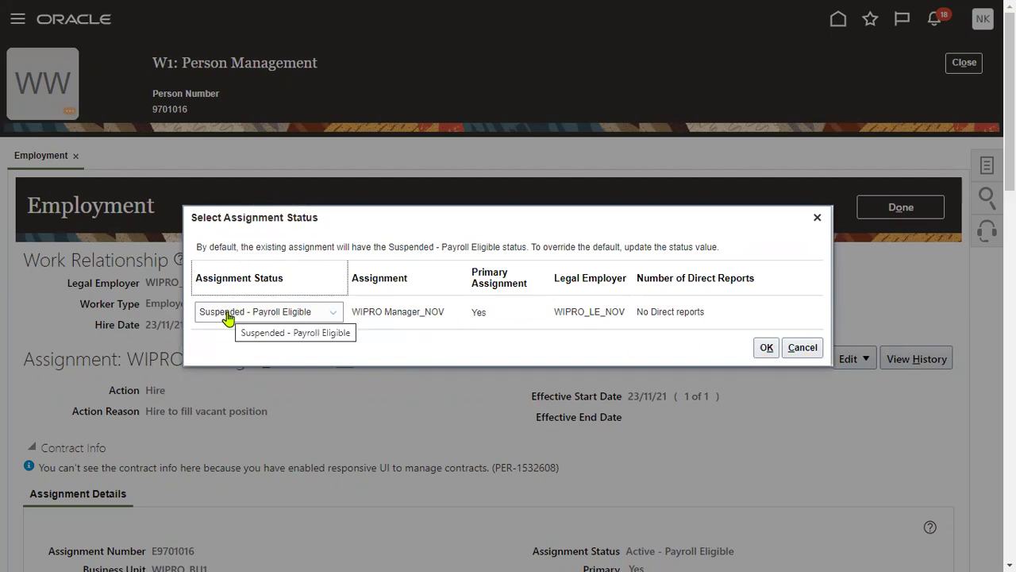
left_click(764, 349)
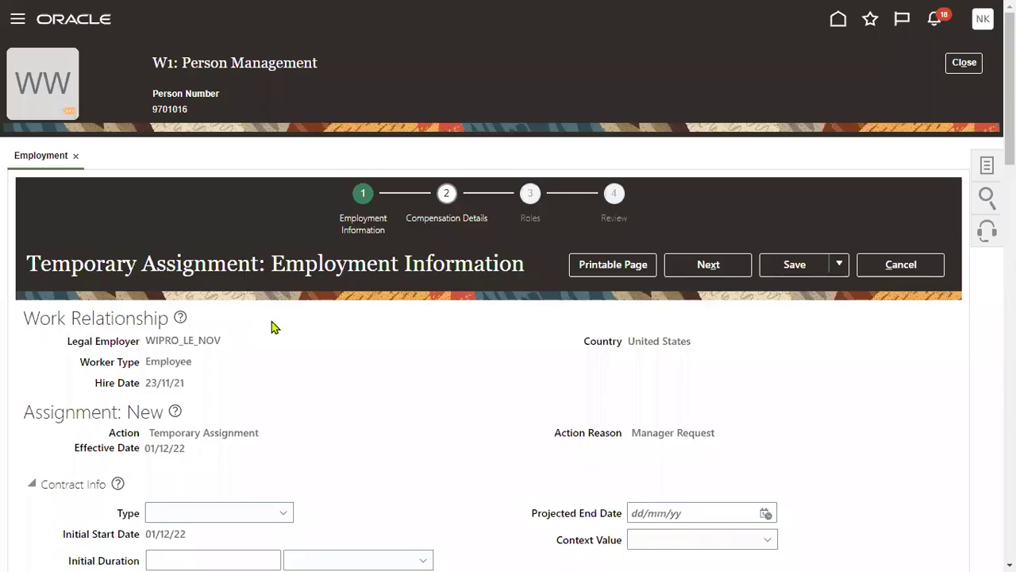
Step: Set the temporary assignment's business unit to WIPRO_BU1
scroll(278, 326, "down", 2)
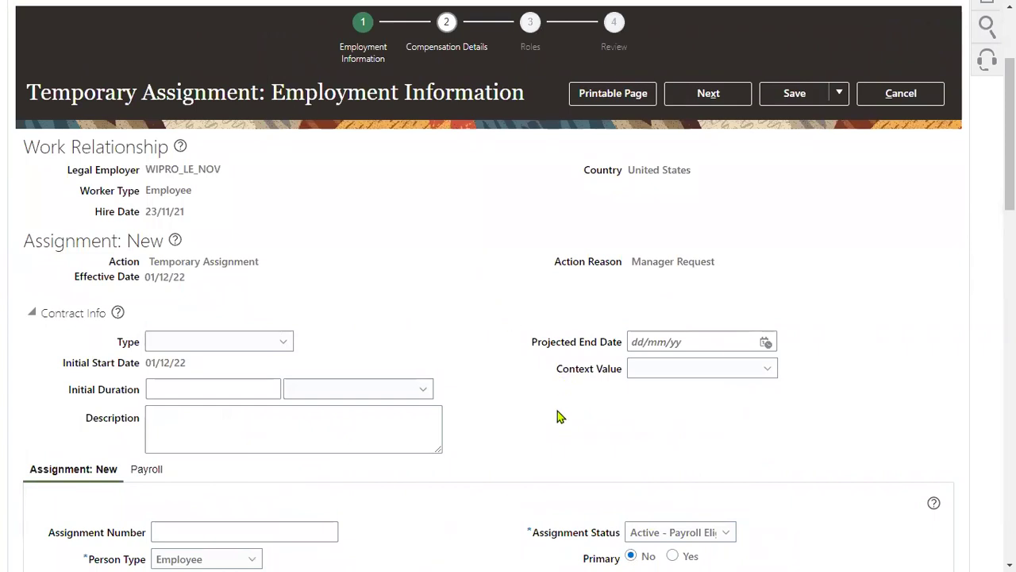
left_click_drag(26, 93, 261, 101)
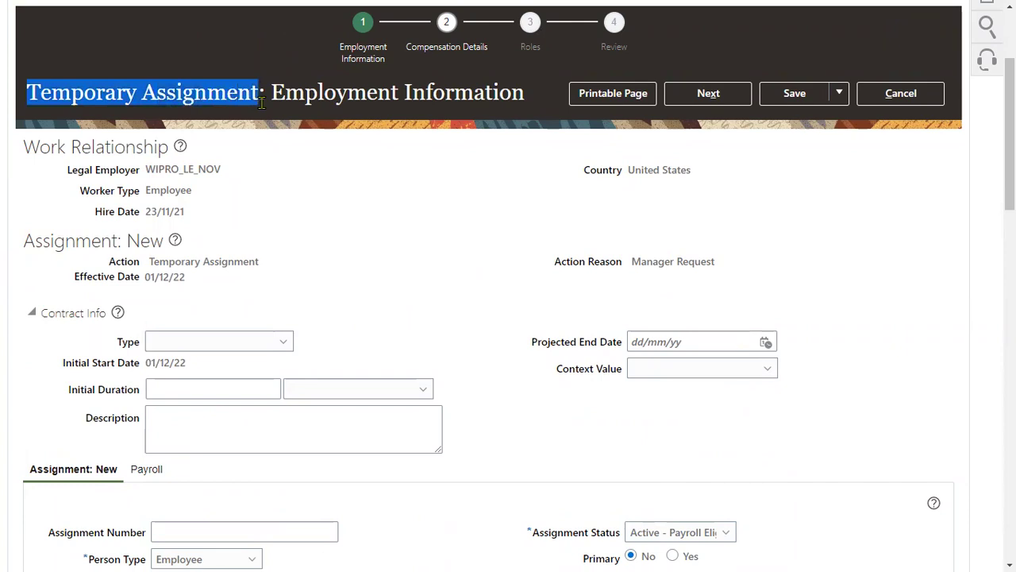
left_click_drag(146, 277, 187, 282)
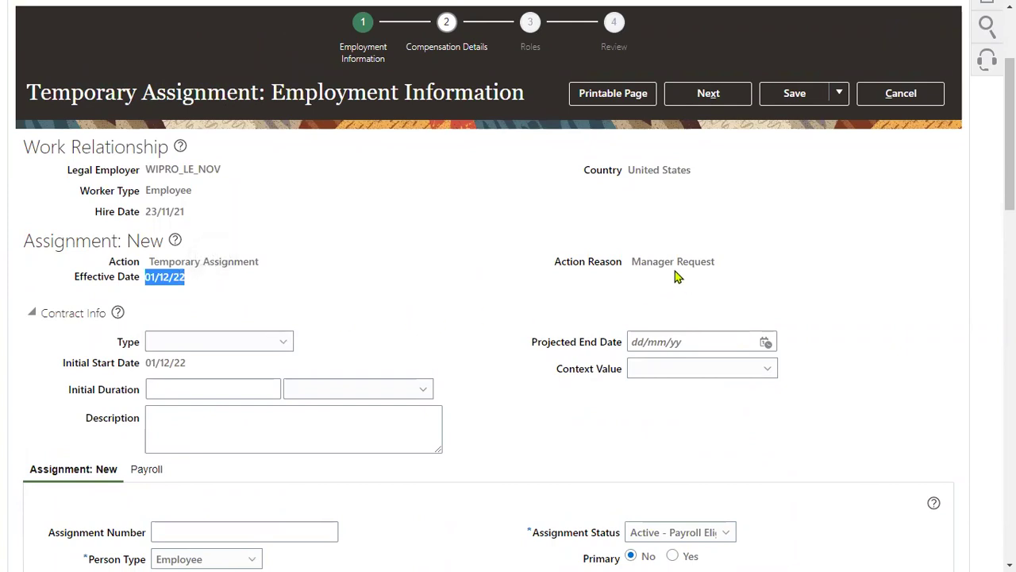
left_click_drag(633, 261, 741, 272)
scroll(357, 291, "down", 2)
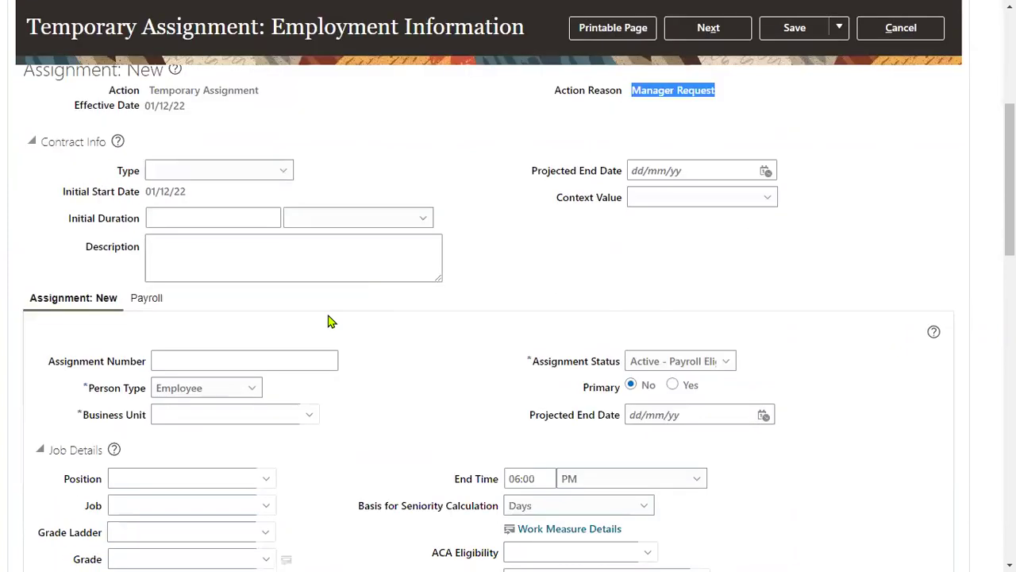
left_click(228, 413)
type("WIP")
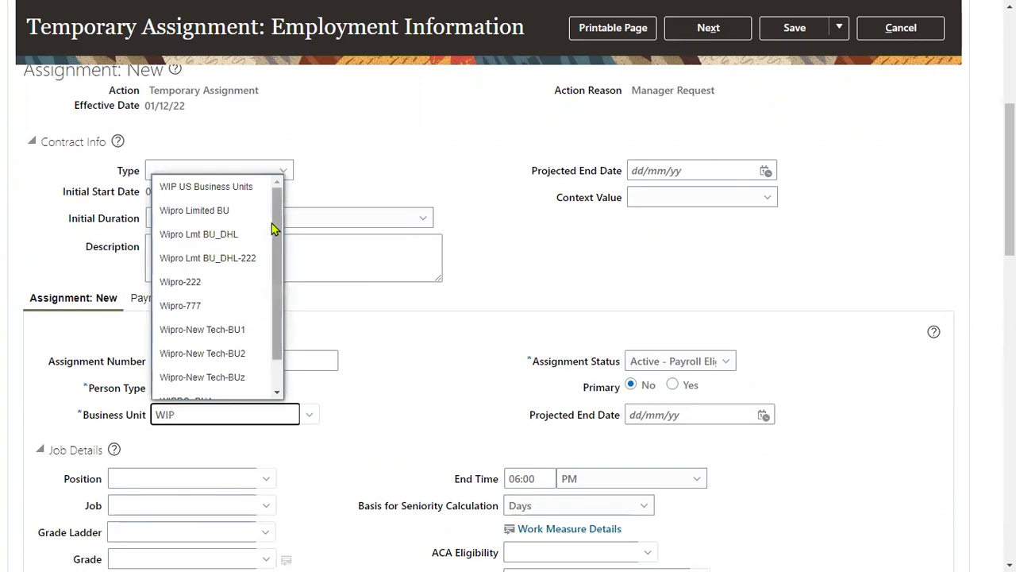
left_click_drag(275, 230, 278, 251)
left_click(213, 367)
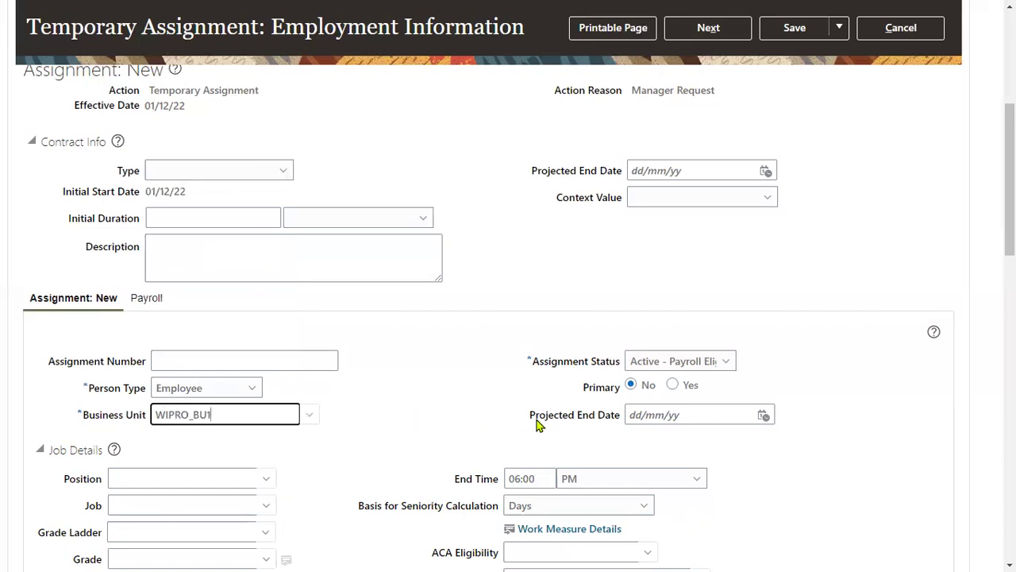
Step: Set the projected end date to 31/12/22
left_click_drag(529, 415, 621, 421)
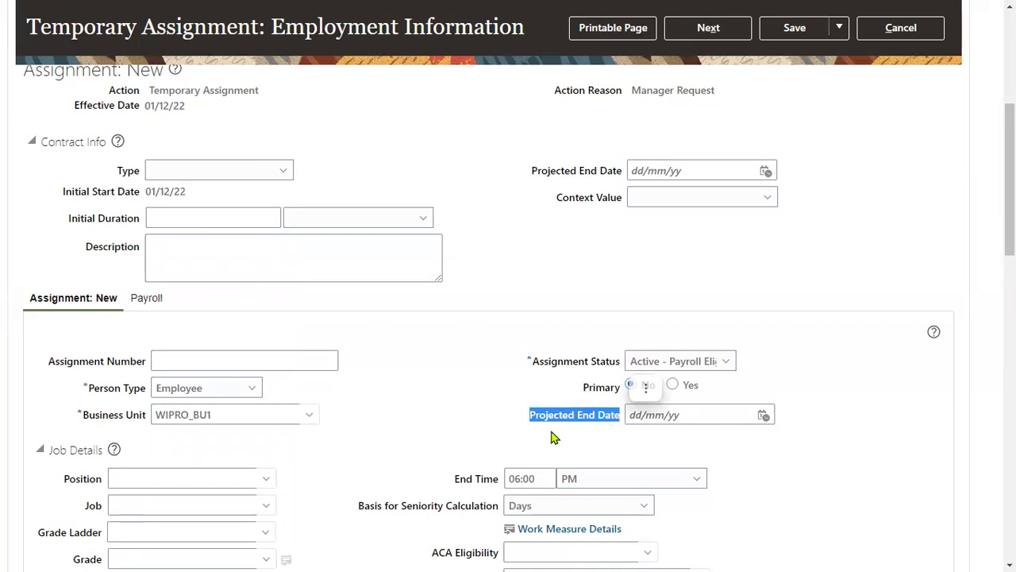
left_click(764, 417)
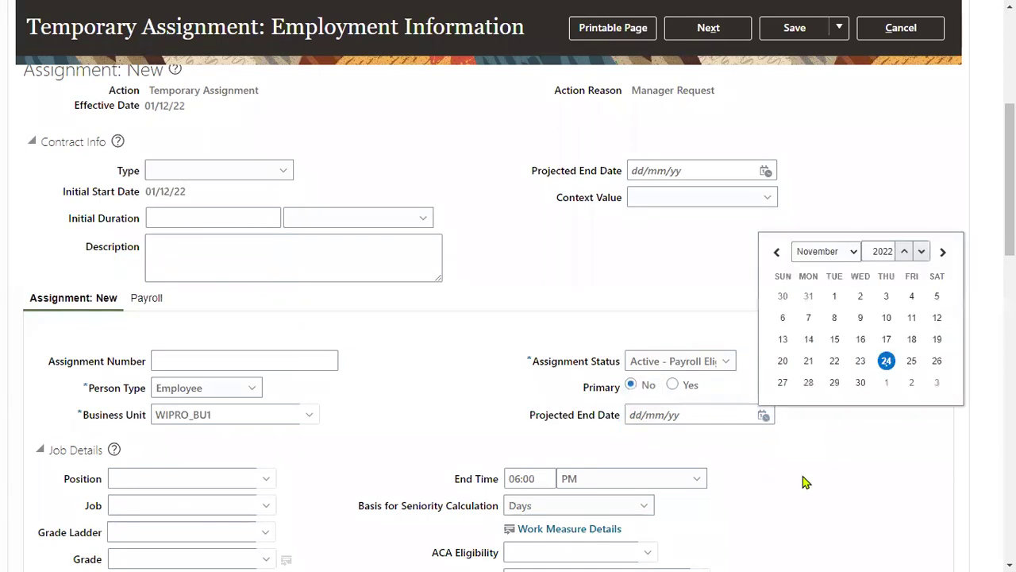
left_click(846, 252)
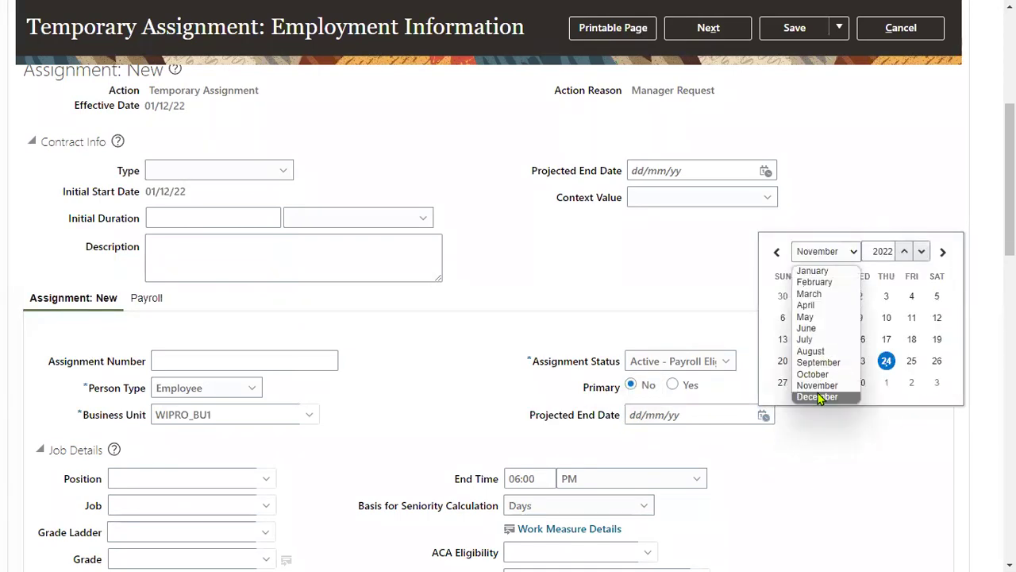
left_click(819, 392)
left_click(937, 383)
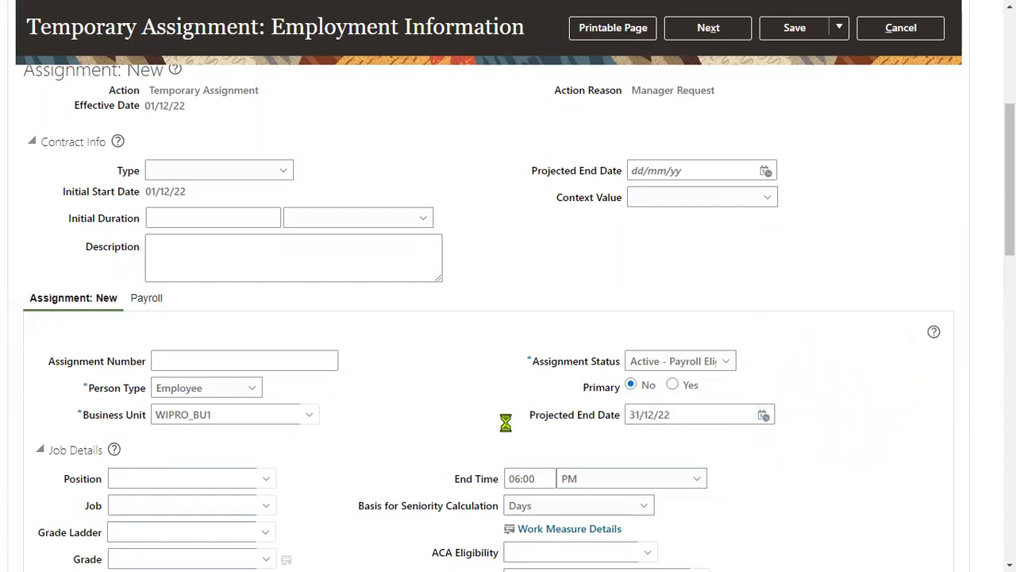
scroll(404, 453, "down", 2)
scroll(403, 453, "down", 3)
Step: Pick position WIPRO Finance Manager and accept the headcount warning, filling job and grade WIPRO B
left_click(174, 327)
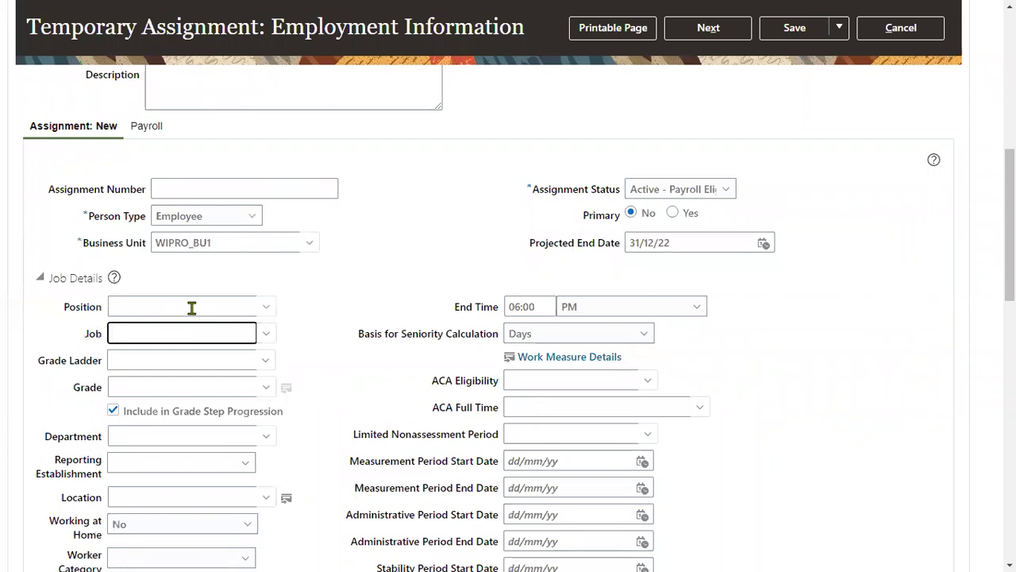
left_click(175, 308)
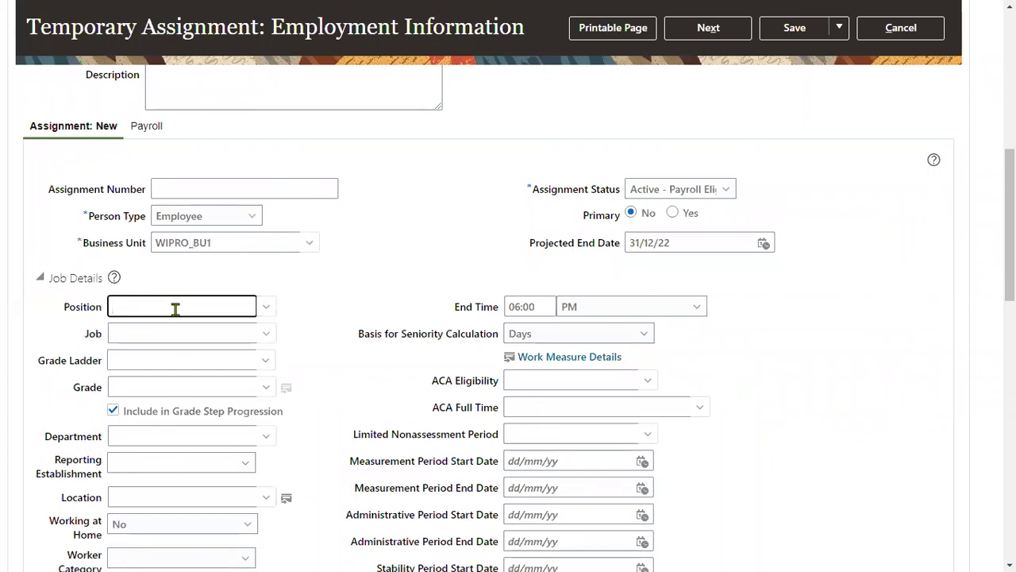
type("PM")
key("BackSpace")
key("BackSpace")
type("IP")
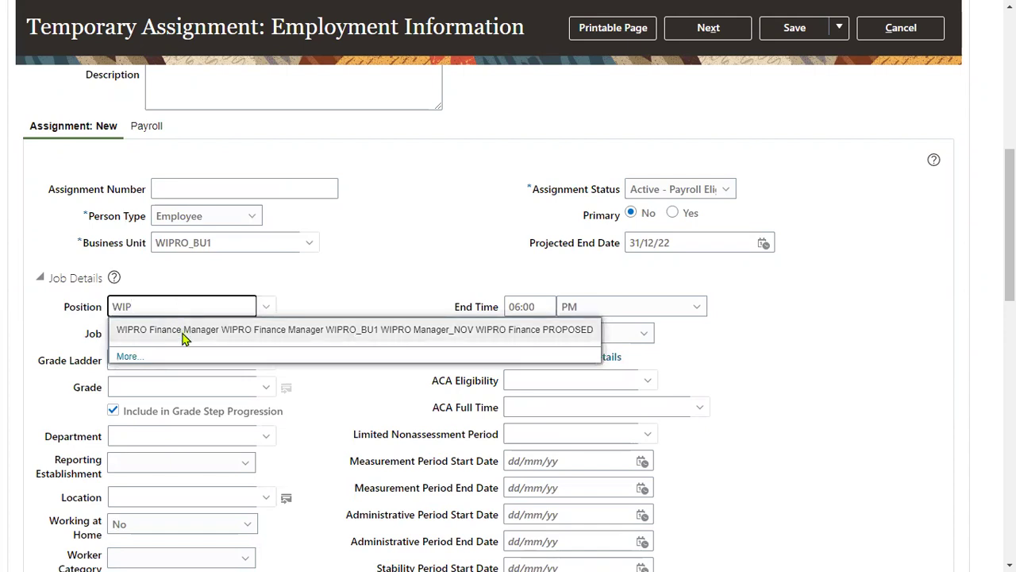
left_click(180, 330)
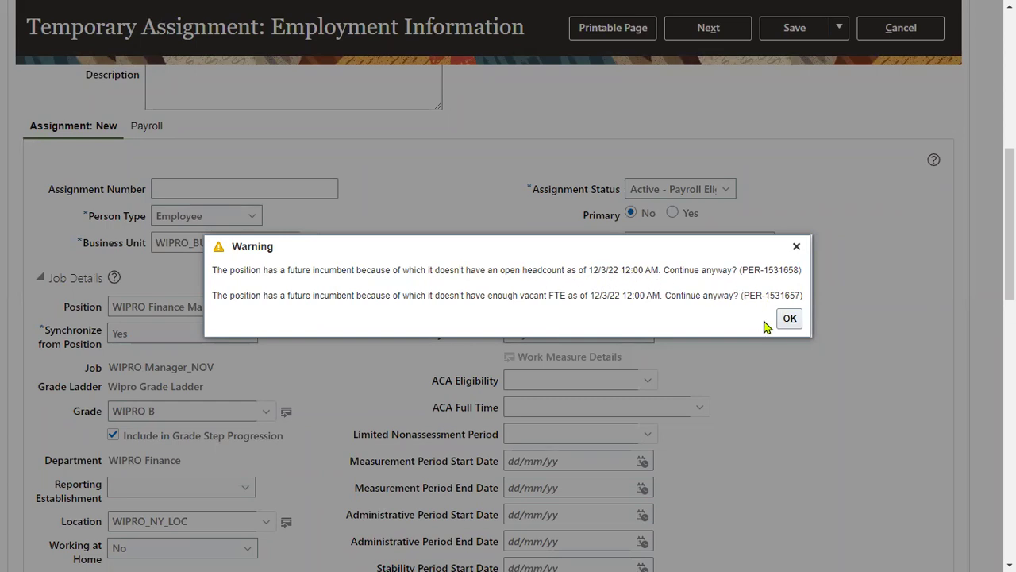
left_click(790, 320)
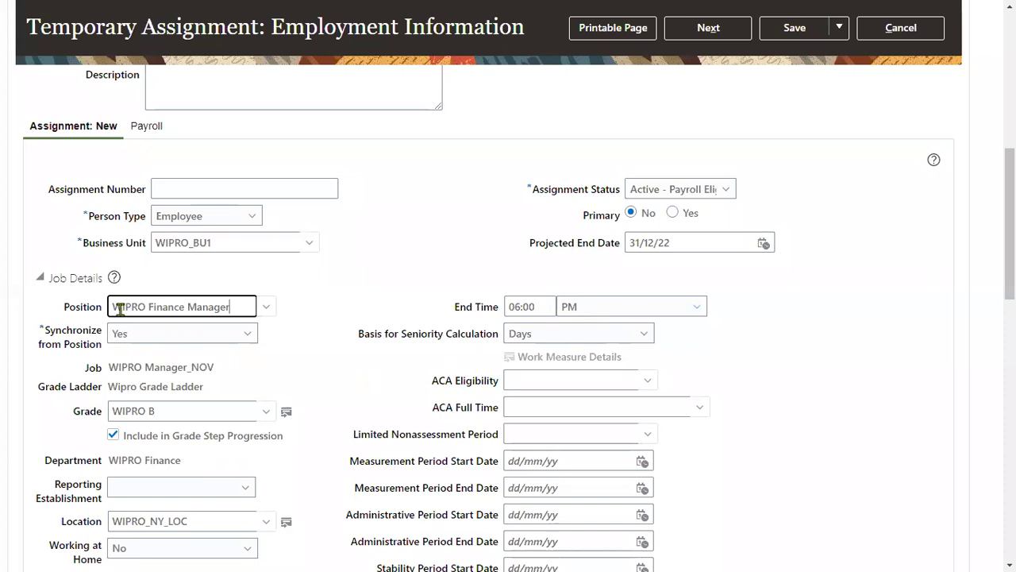
left_click_drag(65, 307, 101, 311)
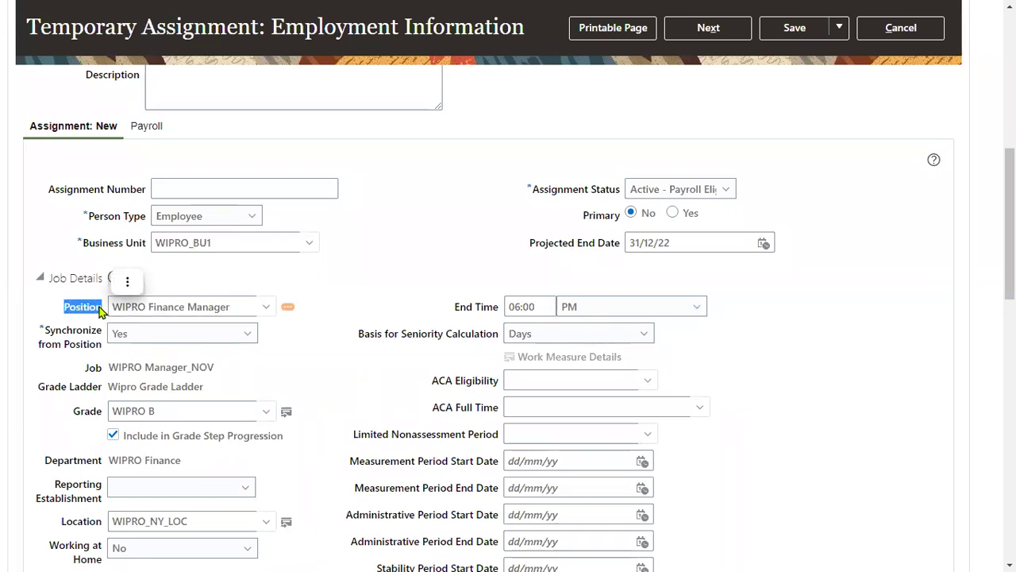
scroll(365, 378, "down", 1)
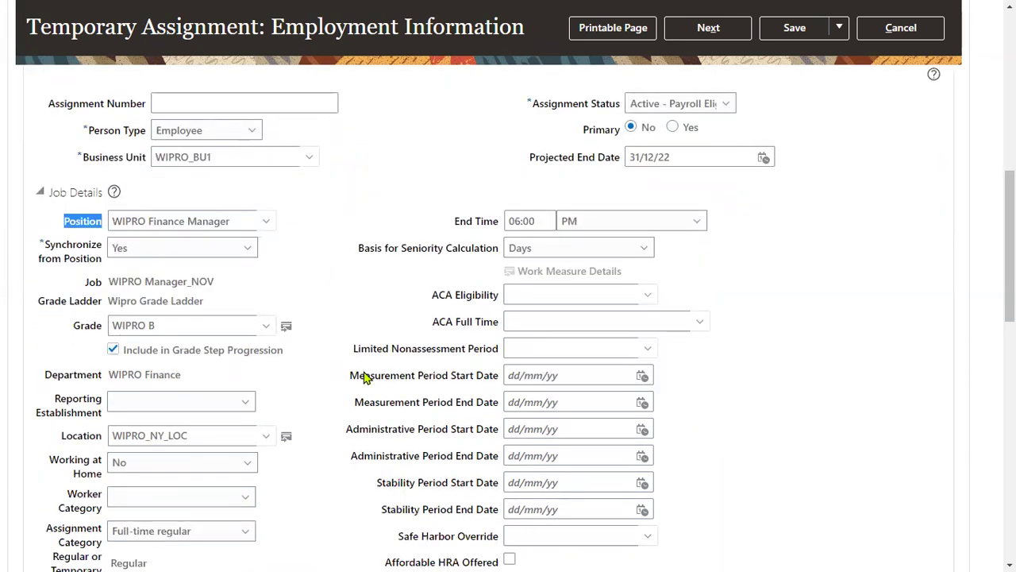
Step: Replace location WIPRO_NY_LOC with PEACH Dallas and move on to Compensation
left_click(199, 437)
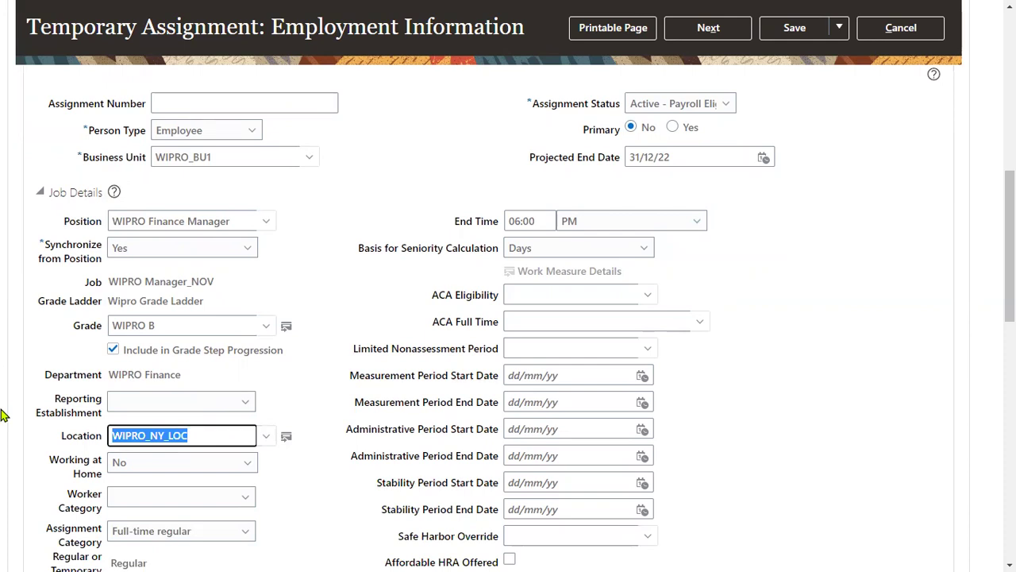
type("P")
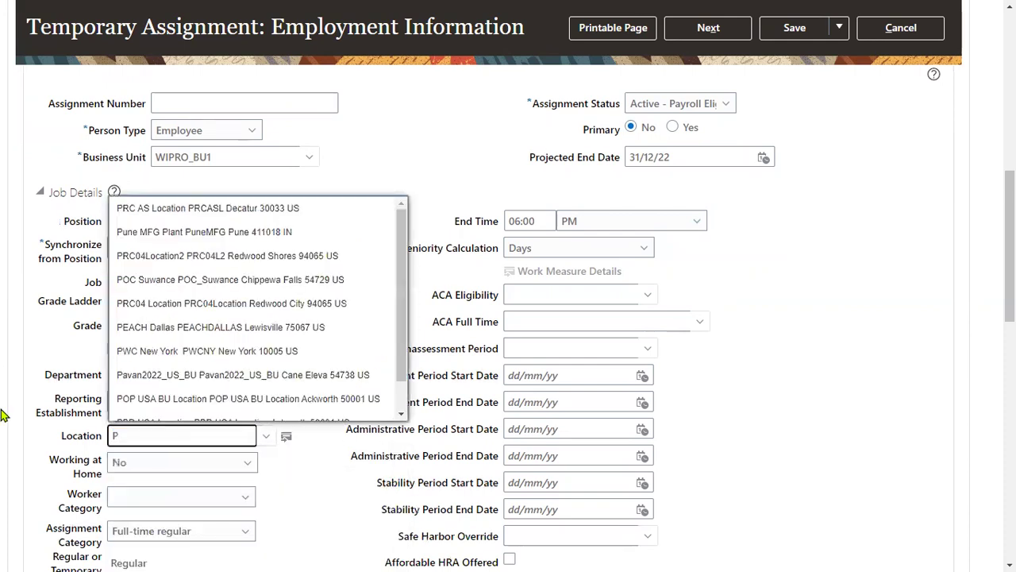
left_click(300, 327)
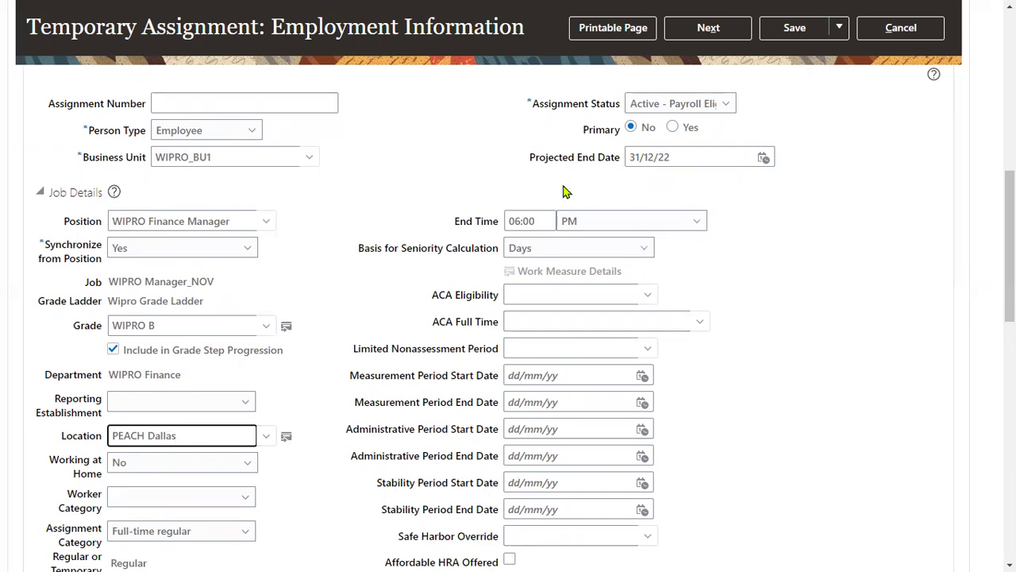
left_click(708, 29)
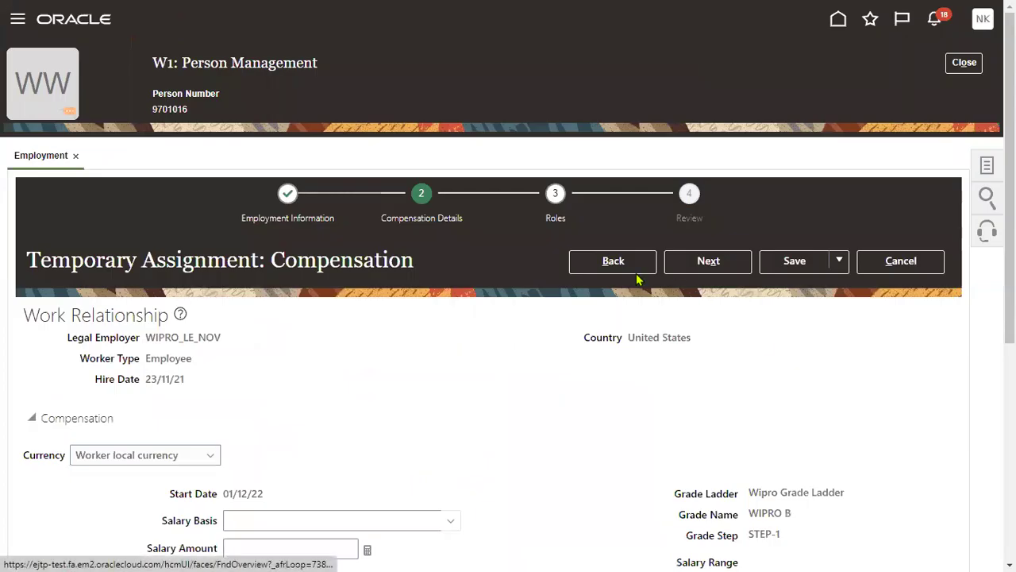
Step: Advance past the Compensation and Roles pages to the temporary assignment's Review summary
left_click(680, 270)
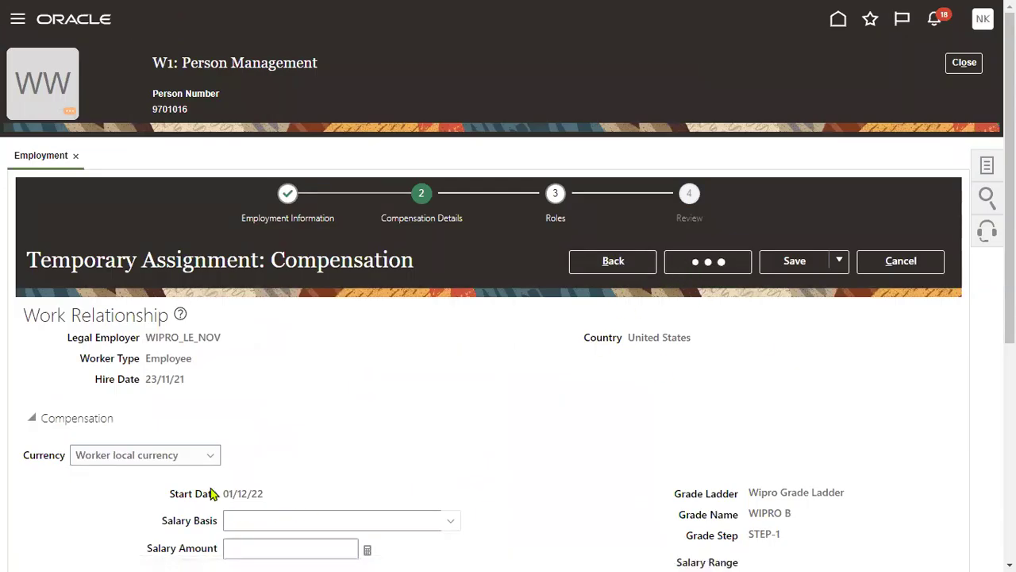
scroll(239, 393, "down", 3)
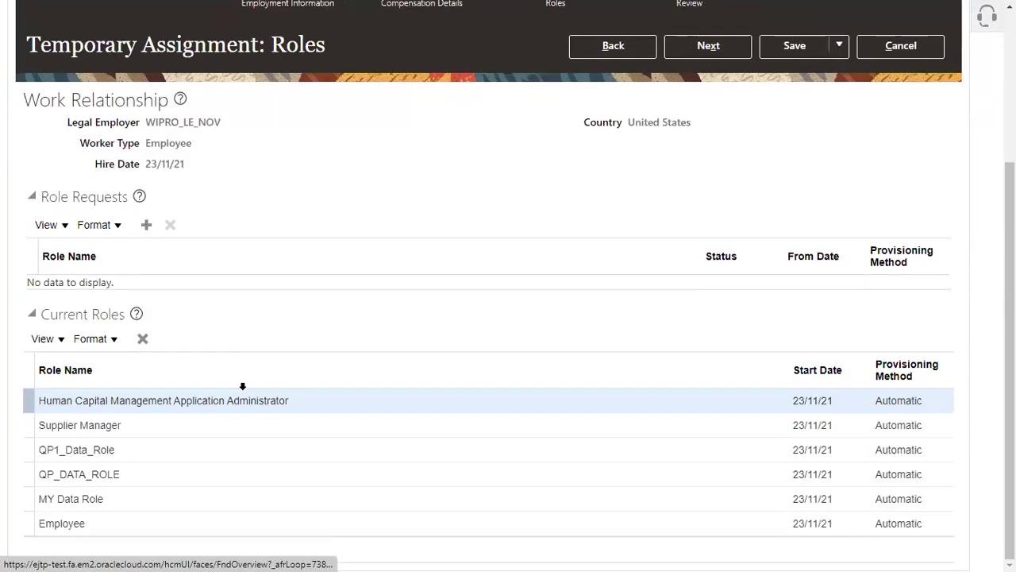
scroll(669, 250, "up", 3)
left_click(718, 46)
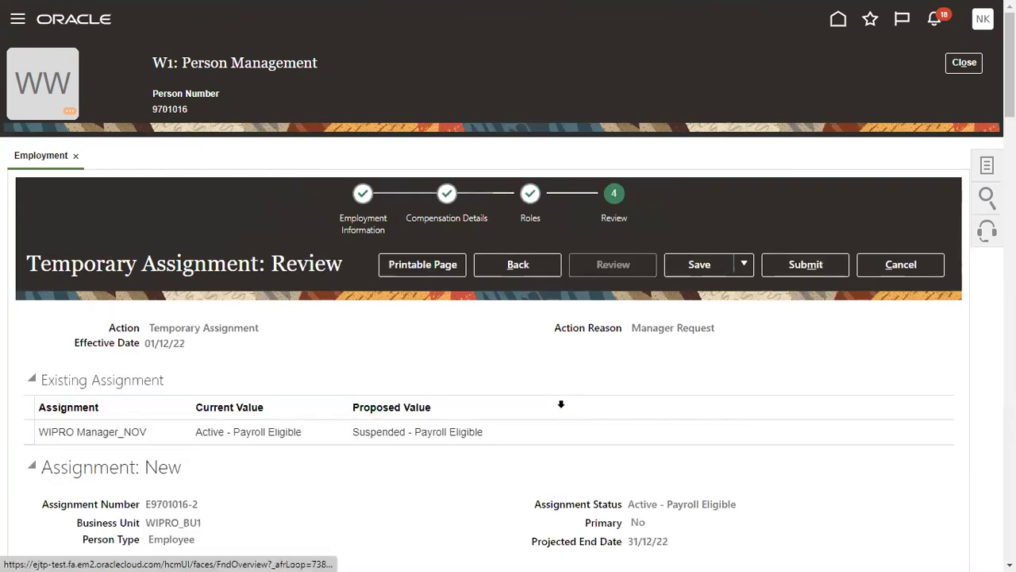
Step: Submit W1's temporary assignment request, accepting the warning and acknowledging the confirmation
left_click(807, 265)
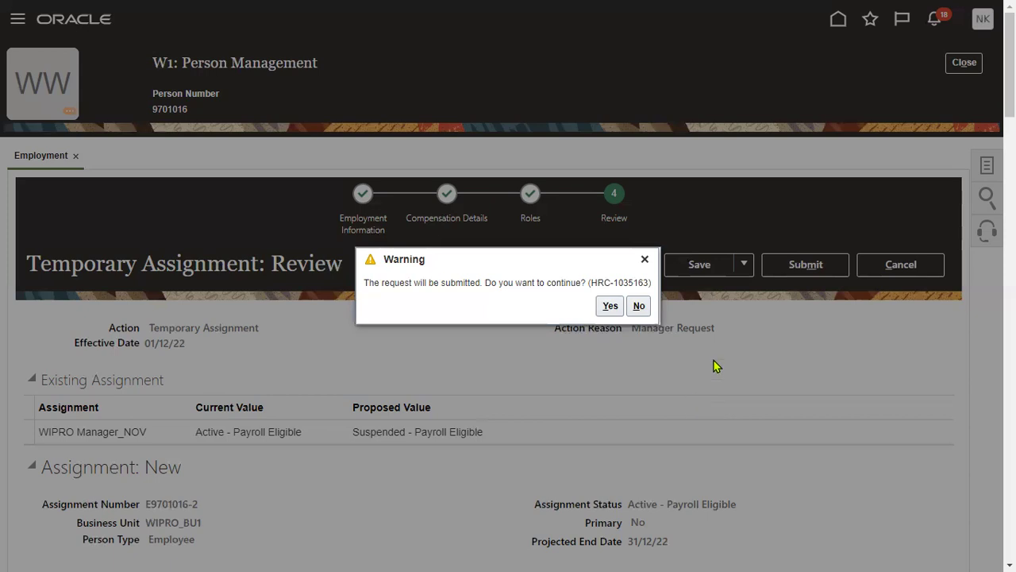
left_click(610, 306)
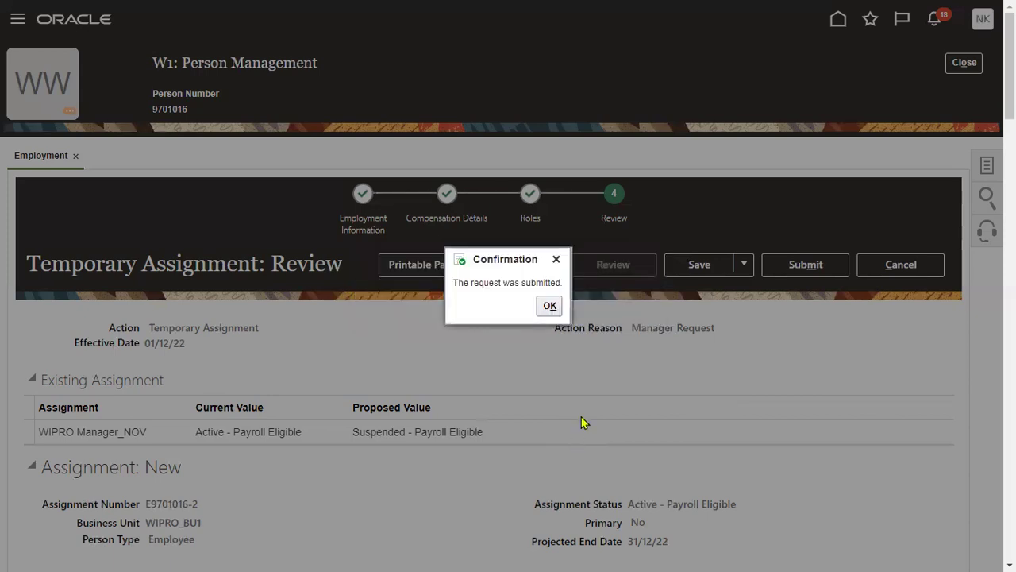
left_click(548, 306)
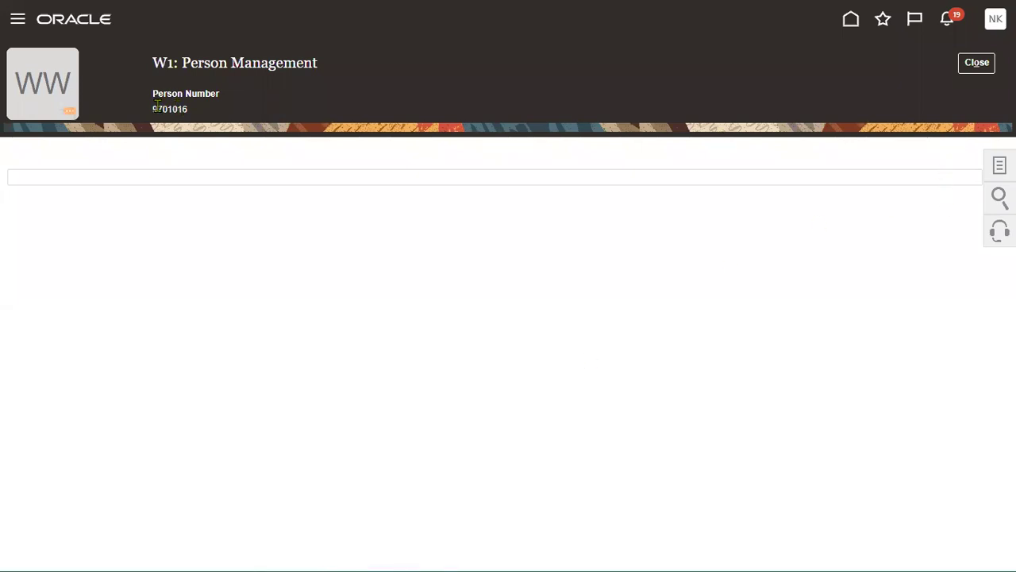
Step: Copy the worker's person number and search for it in Person Management
left_click_drag(152, 106, 184, 106)
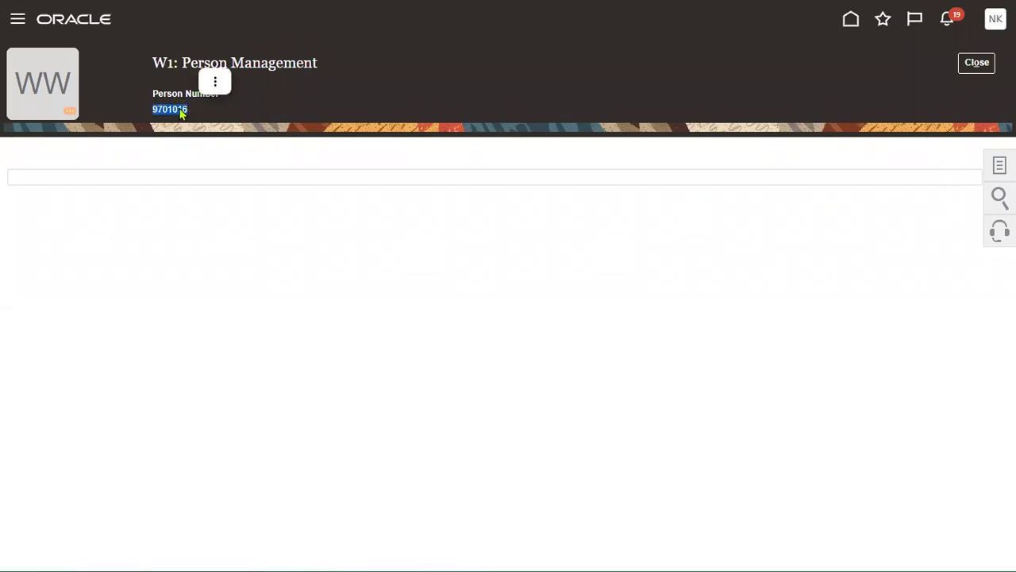
right_click(188, 111)
left_click(206, 127)
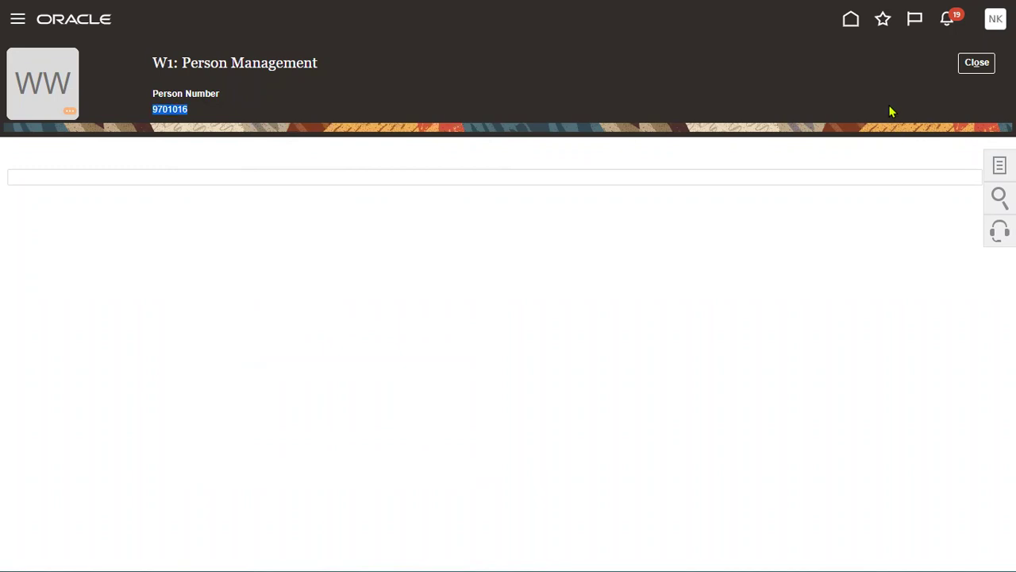
left_click(977, 64)
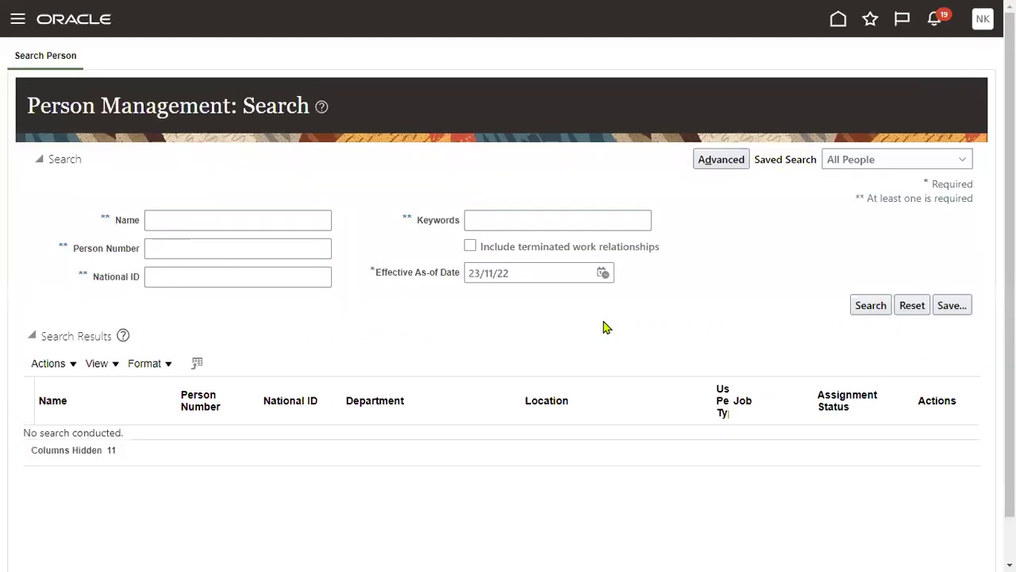
left_click(217, 251)
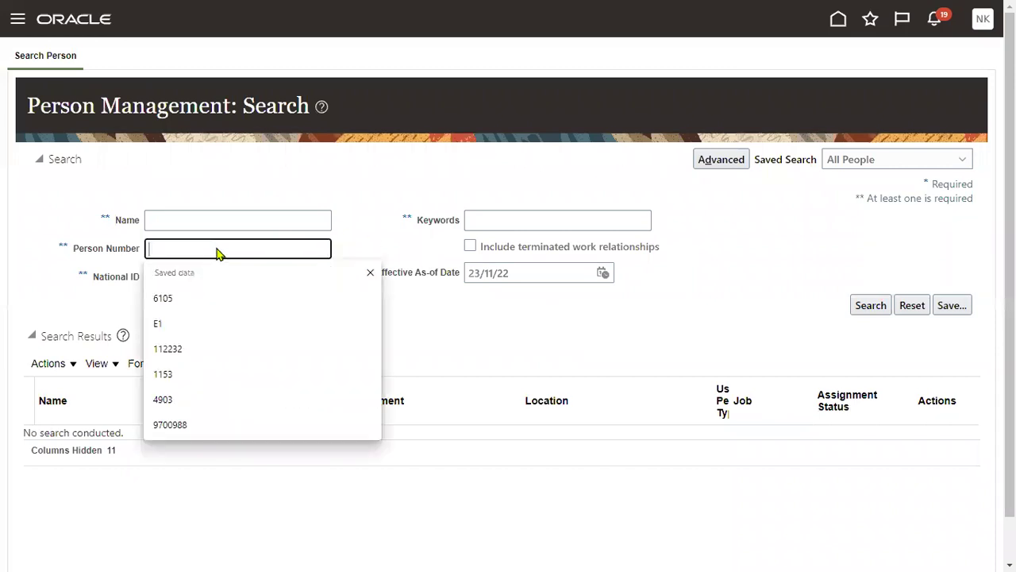
right_click(217, 251)
left_click(259, 311)
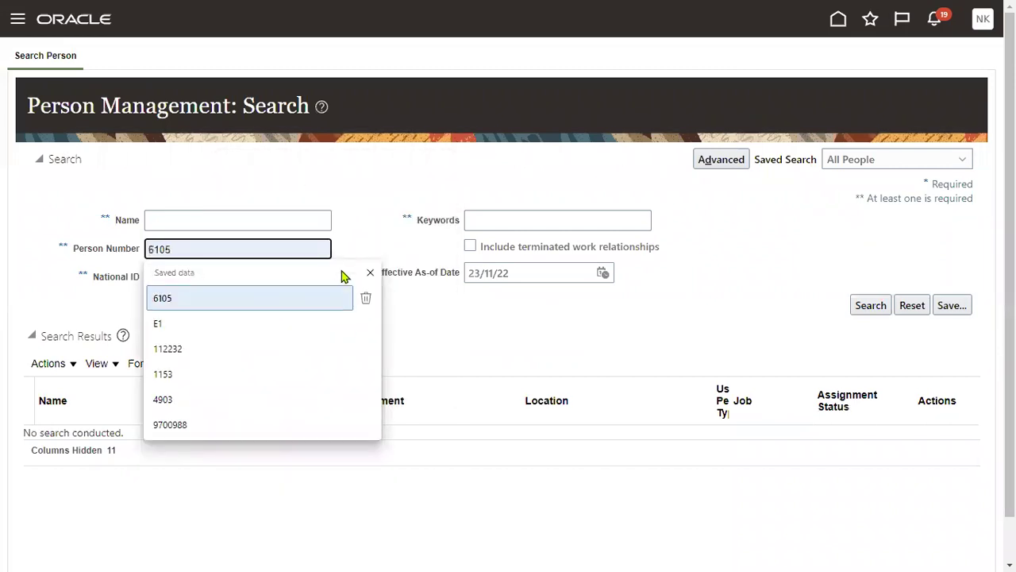
left_click(393, 223)
left_click(874, 308)
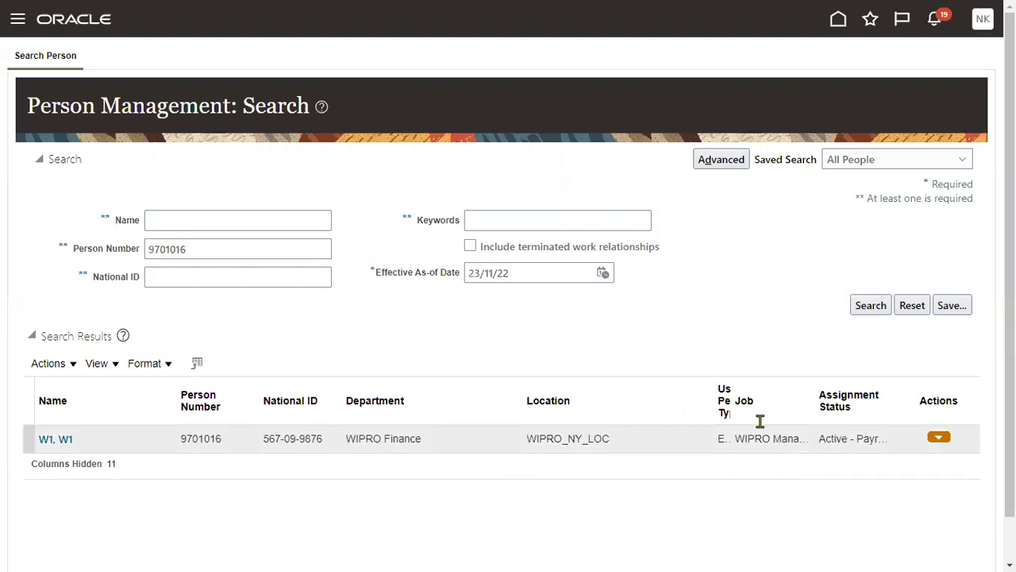
Step: Set the effective as-of date to 02/12/22
left_click(604, 272)
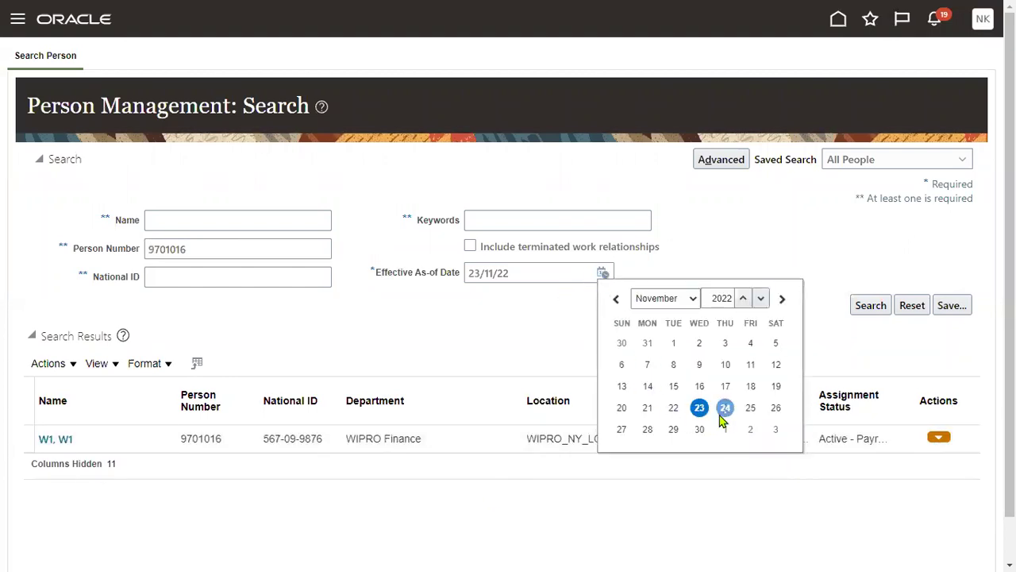
left_click(686, 297)
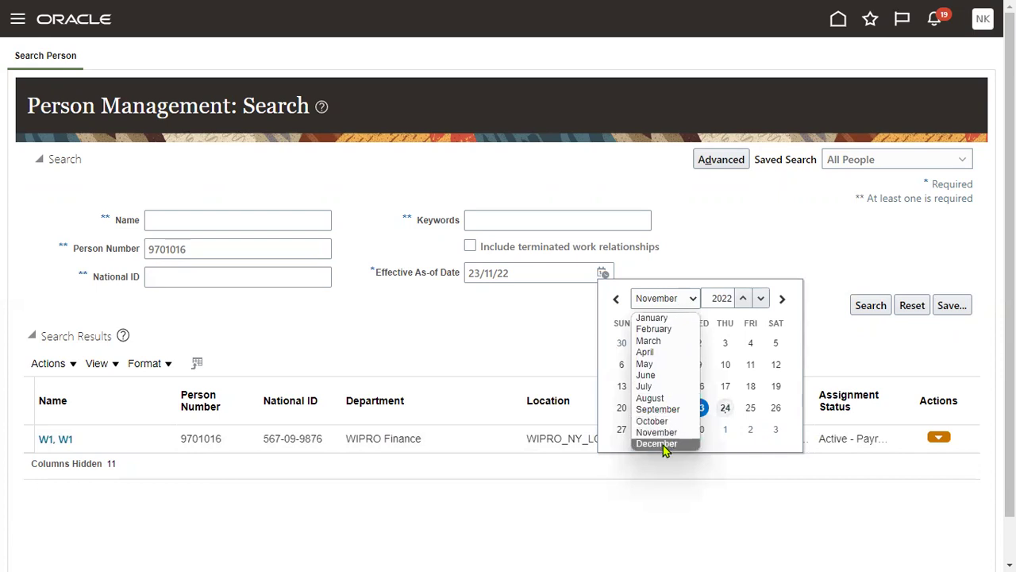
left_click(660, 443)
left_click(751, 342)
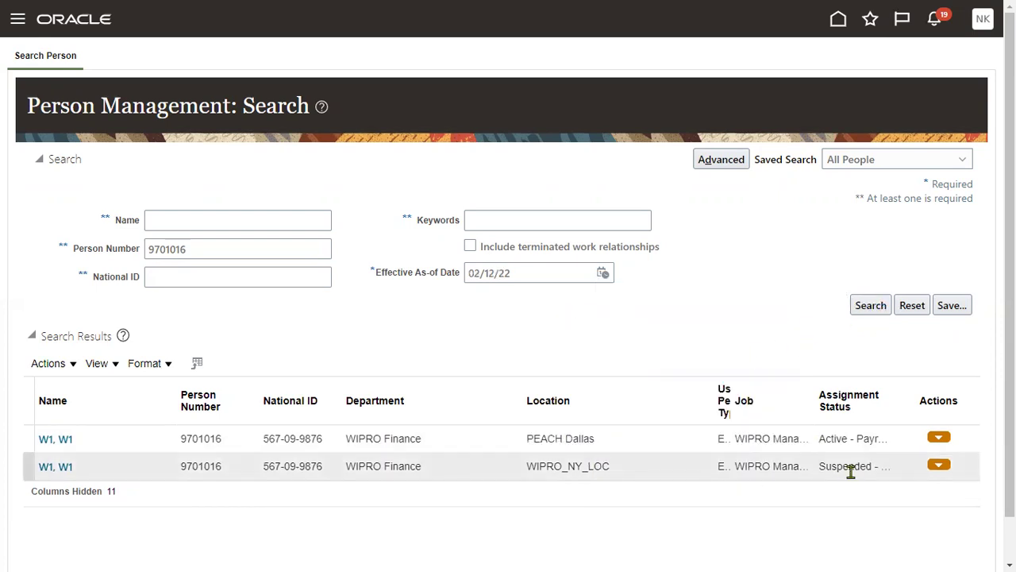
Step: Open the Employment page from the PEACH Dallas assignment row
left_click(292, 475)
left_click_drag(819, 466, 873, 468)
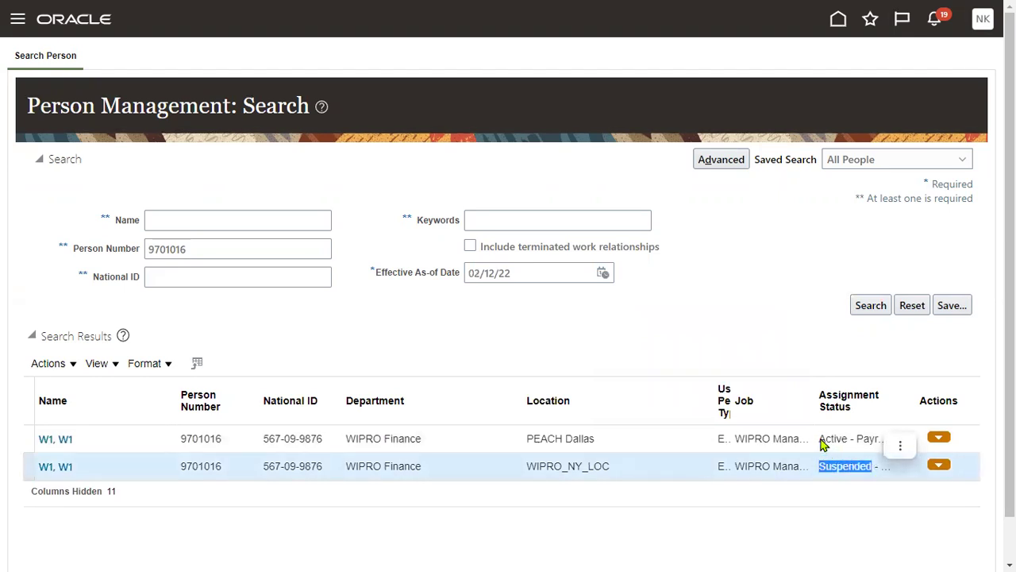
left_click(823, 446)
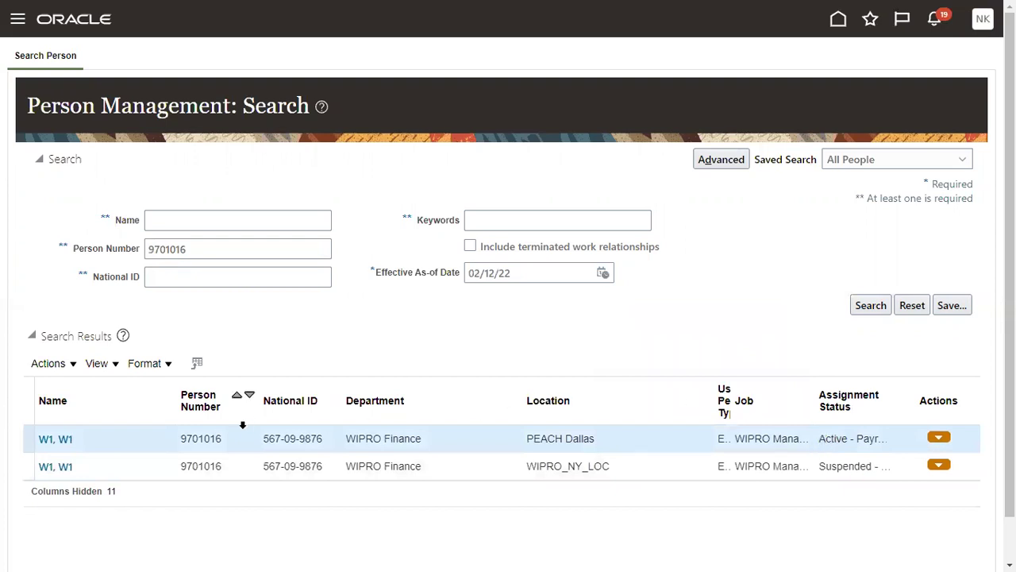
left_click(60, 441)
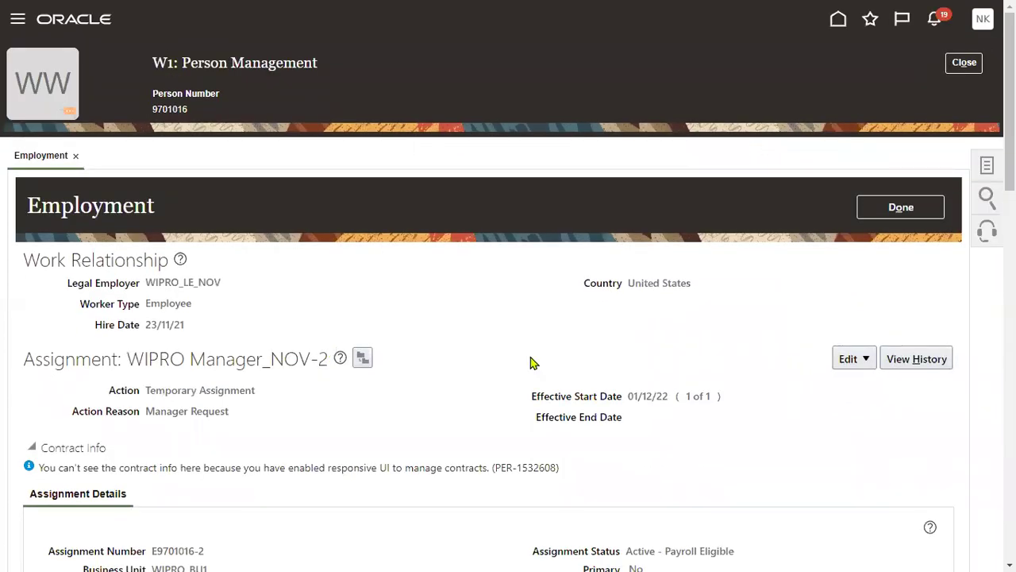
Step: Update the assignment effective 31/12/22 with action End Temporary Assignment and reason Planned End
left_click(865, 360)
left_click(869, 381)
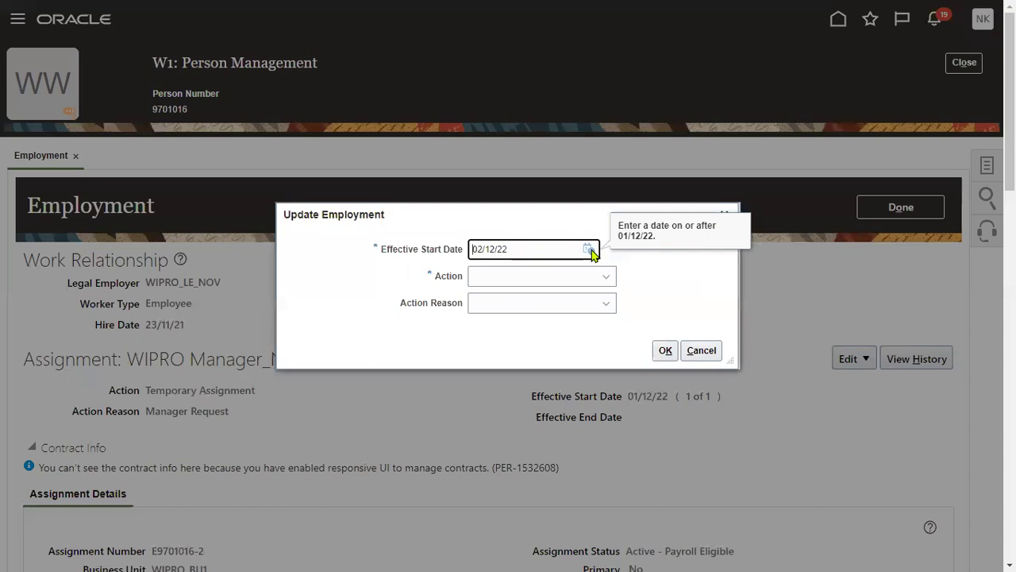
left_click(589, 249)
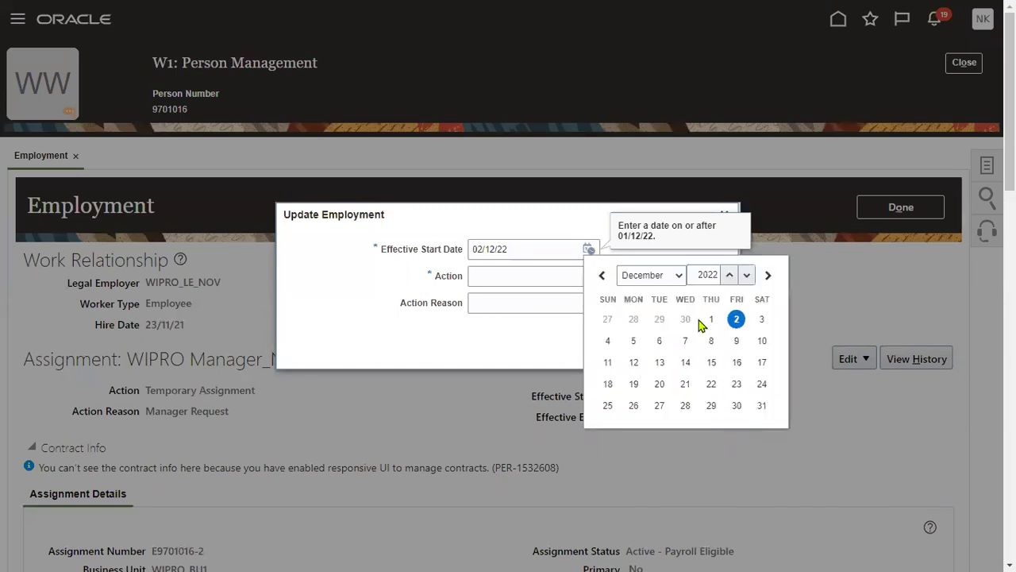
left_click(764, 407)
left_click(515, 278)
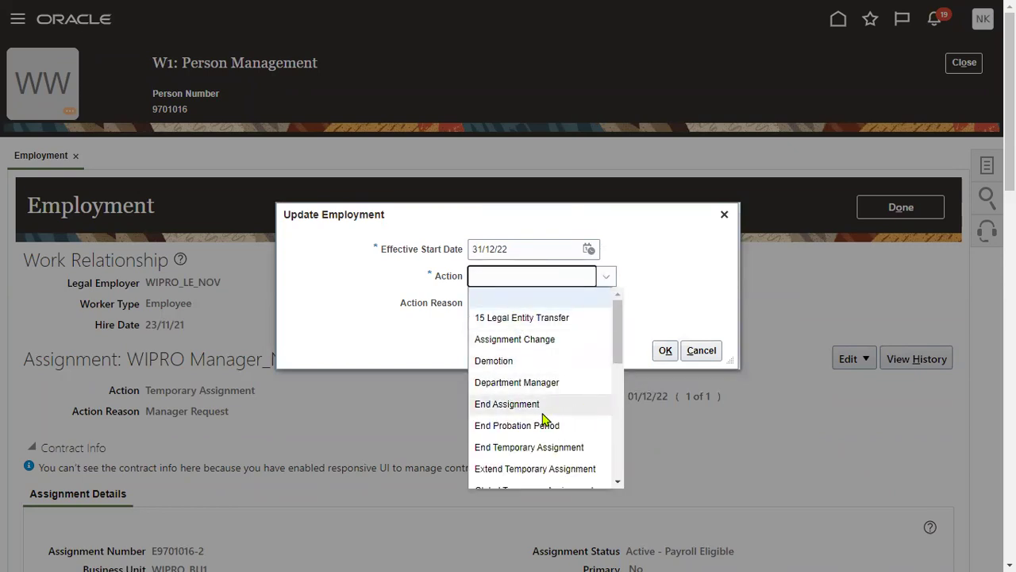
left_click(499, 449)
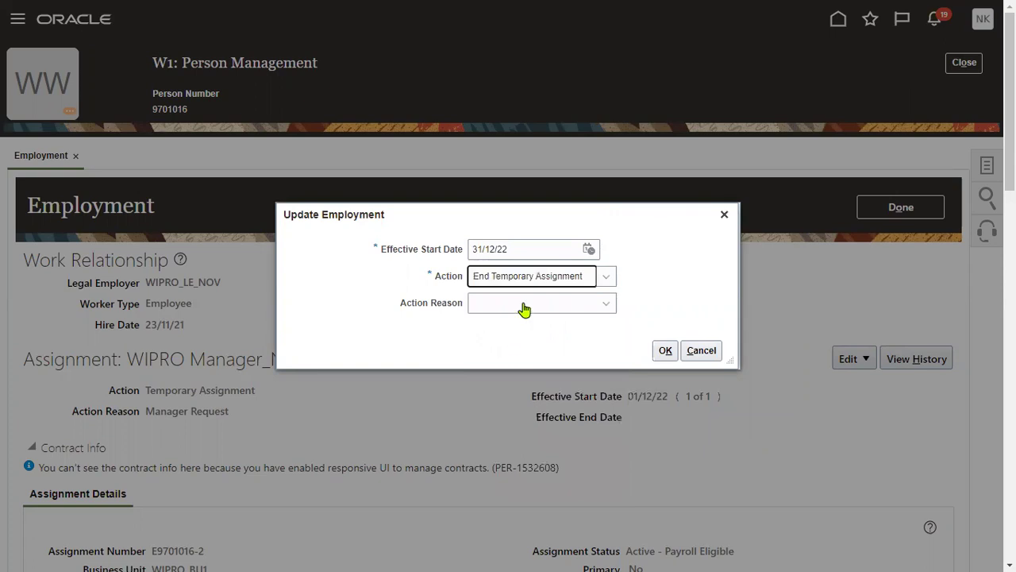
left_click(522, 306)
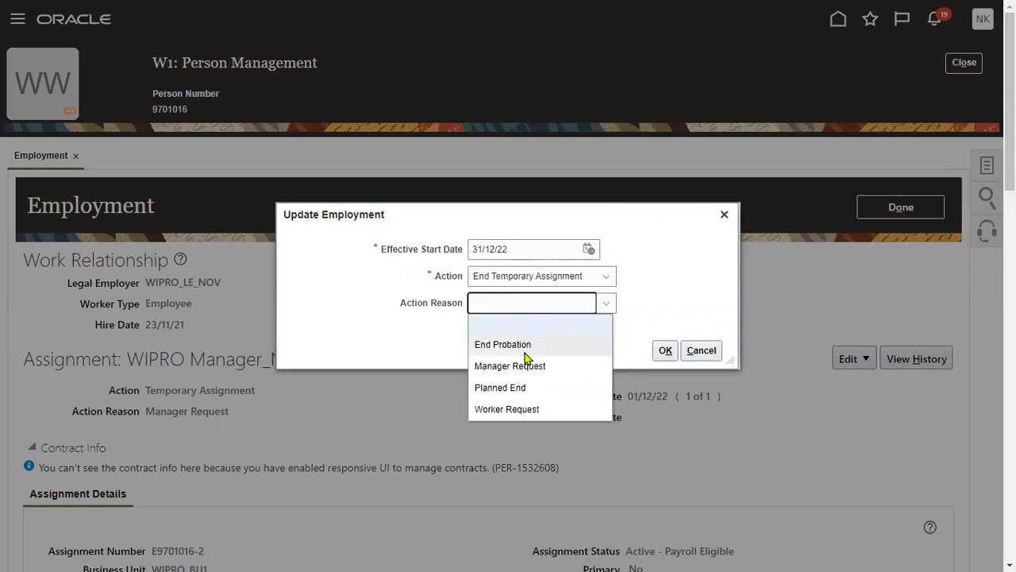
left_click(523, 390)
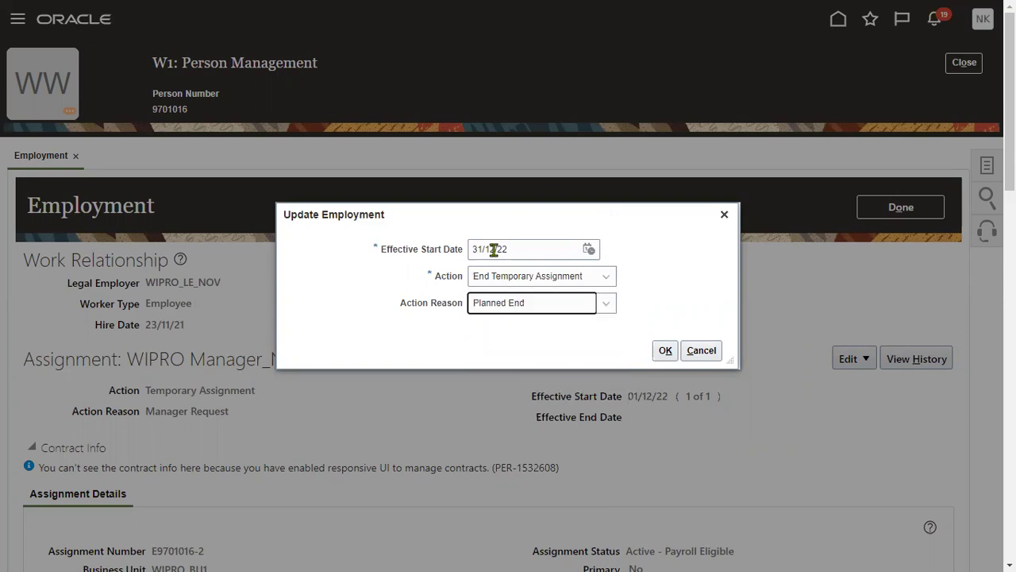
left_click(664, 351)
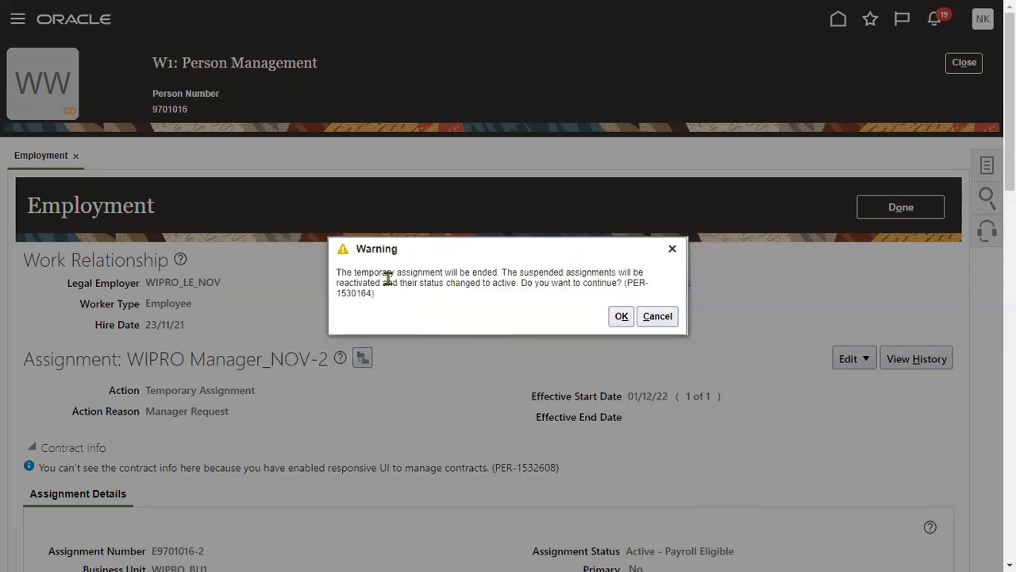
Step: Review the warning that suspended assignments will reactivate, then confirm ending the temporary assignment
left_click_drag(337, 272, 632, 273)
left_click_drag(548, 276, 623, 283)
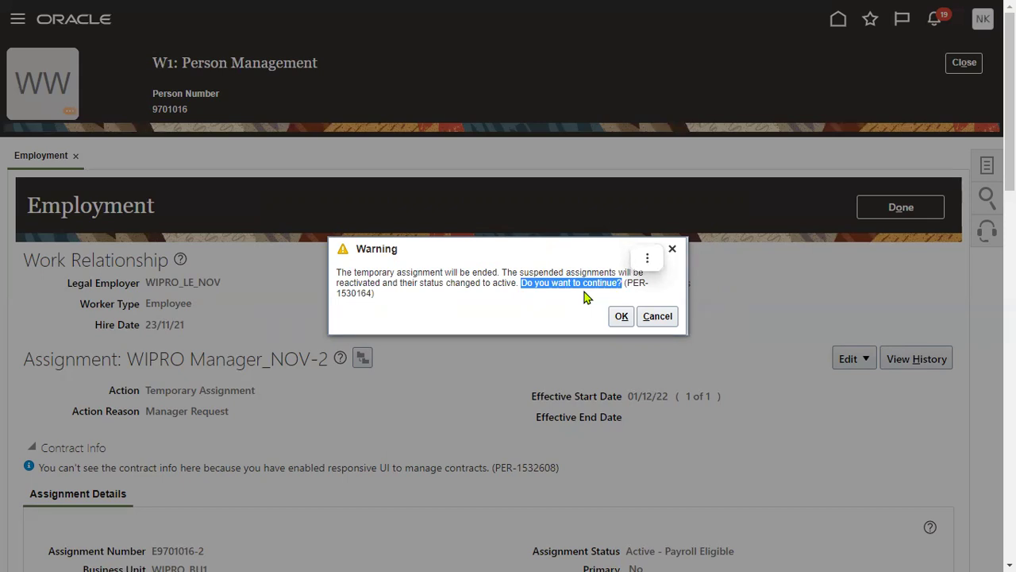
left_click(546, 312)
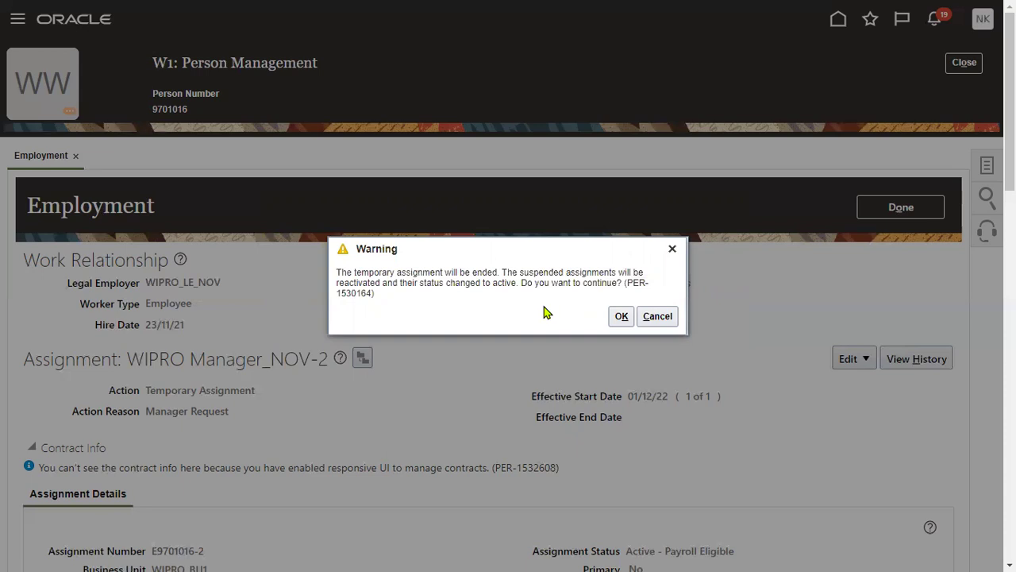
left_click(622, 316)
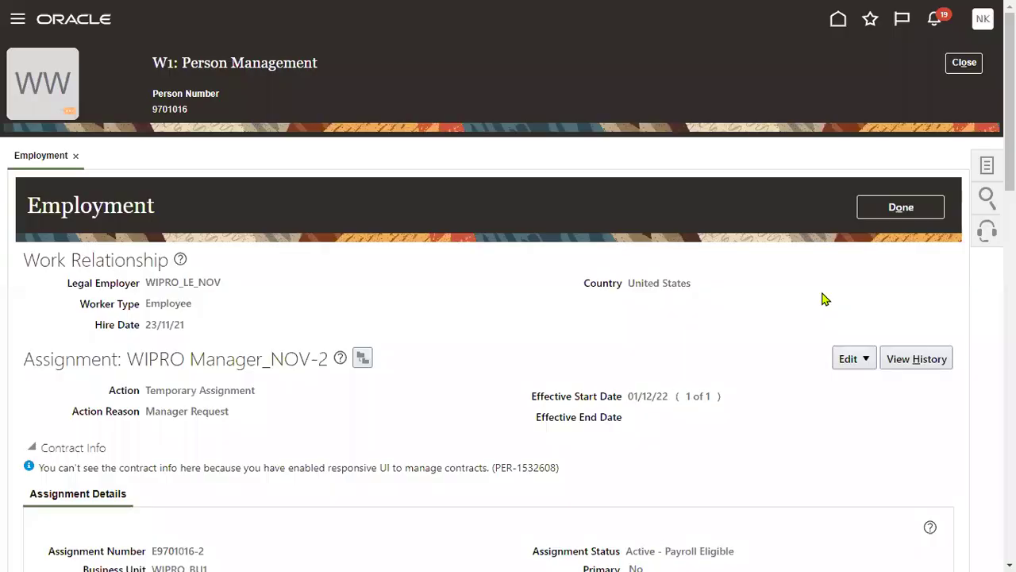
Step: Leave the employment page and enter the worker's person number in a new search
left_click(909, 210)
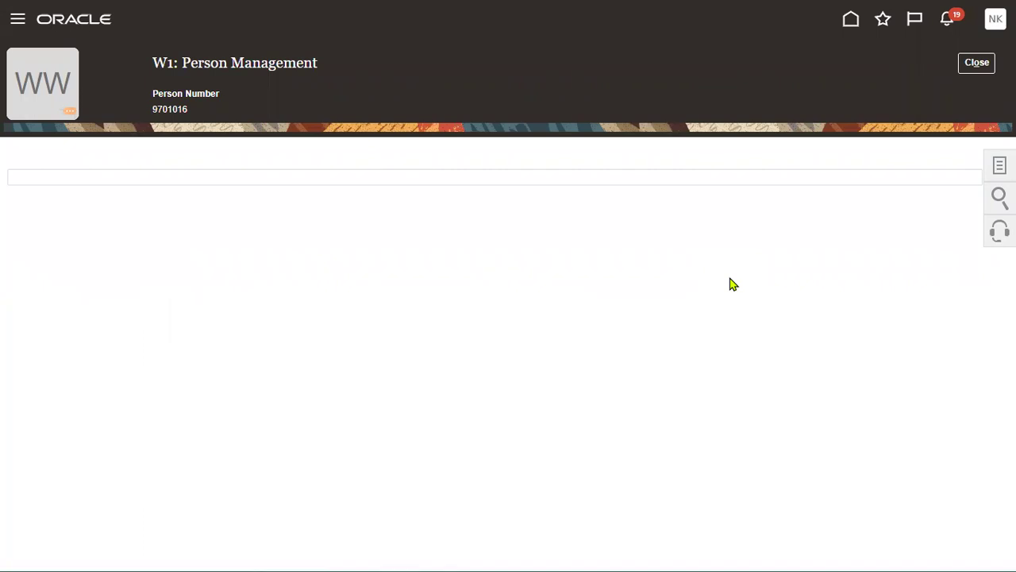
left_click(975, 73)
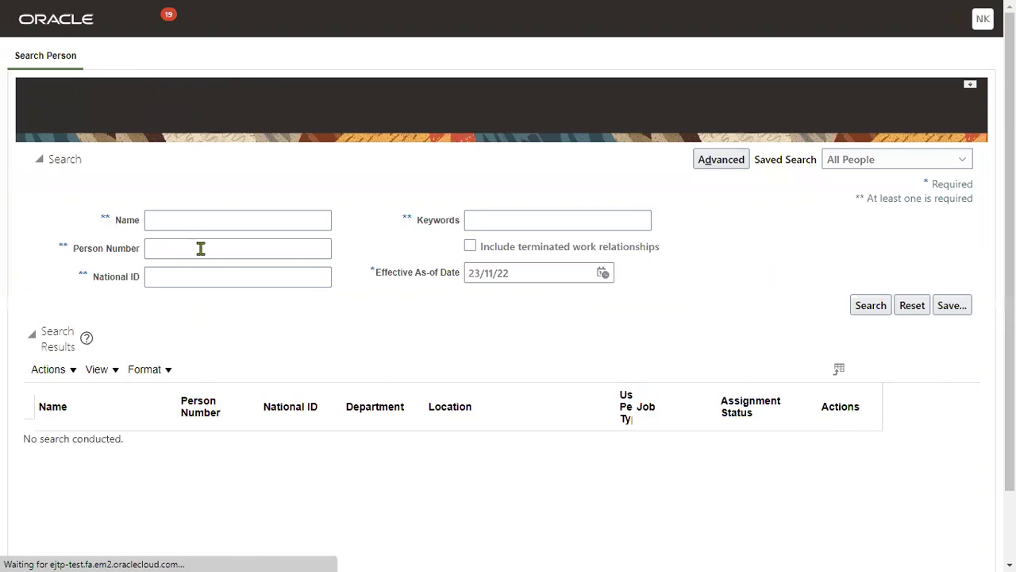
left_click(200, 247)
right_click(199, 248)
left_click(240, 313)
left_click(604, 304)
Step: Search with the effective as-of date set to 01/01/23
left_click(603, 273)
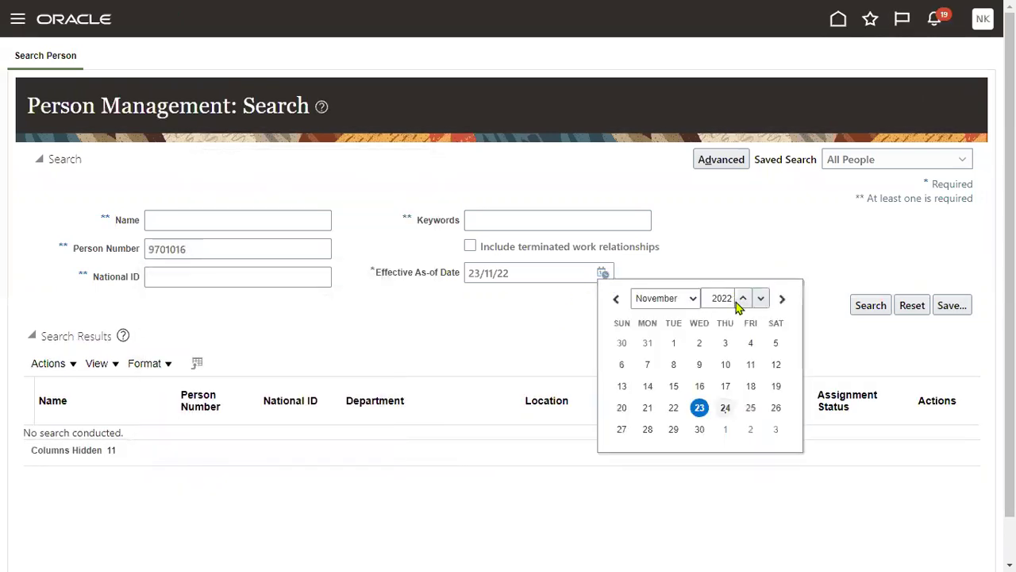
left_click(744, 298)
left_click(671, 299)
left_click(652, 318)
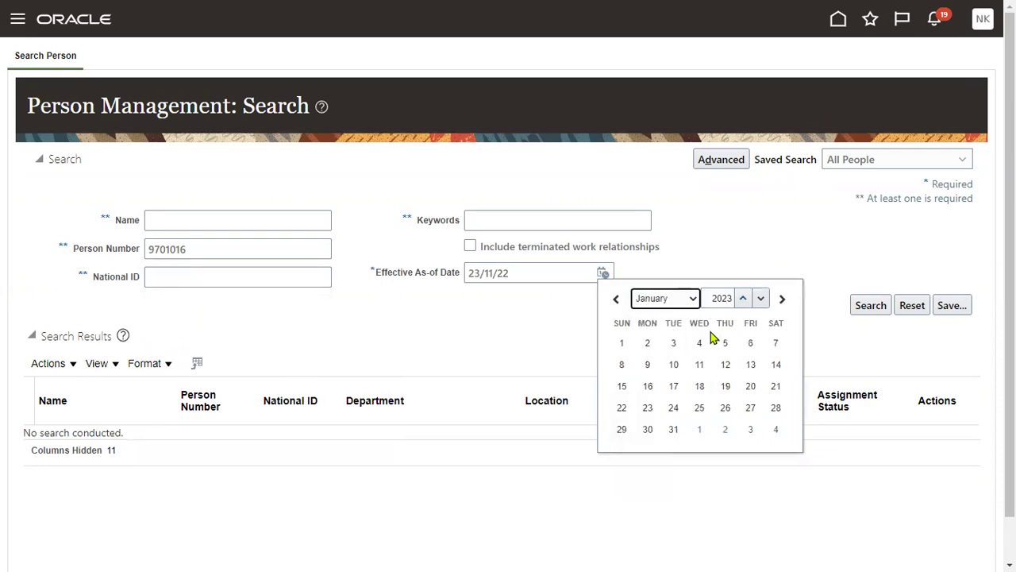
left_click(623, 343)
left_click(867, 309)
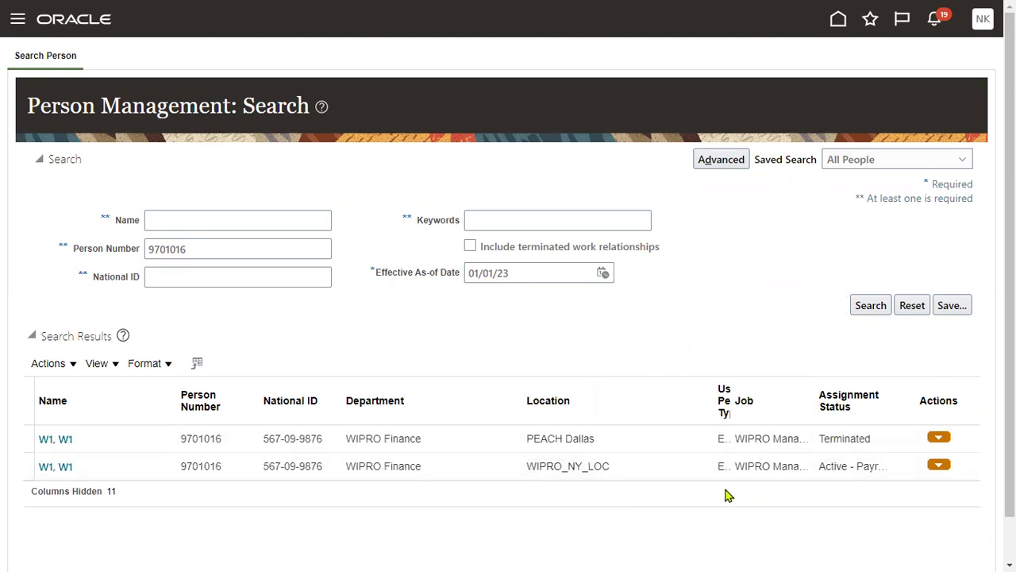
left_click(449, 466)
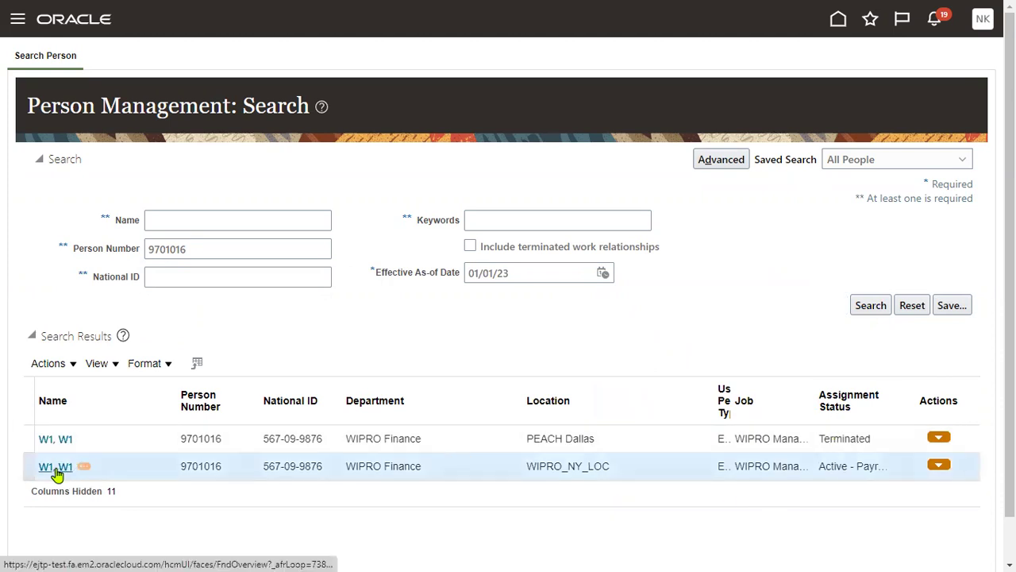
left_click_drag(526, 468, 618, 477)
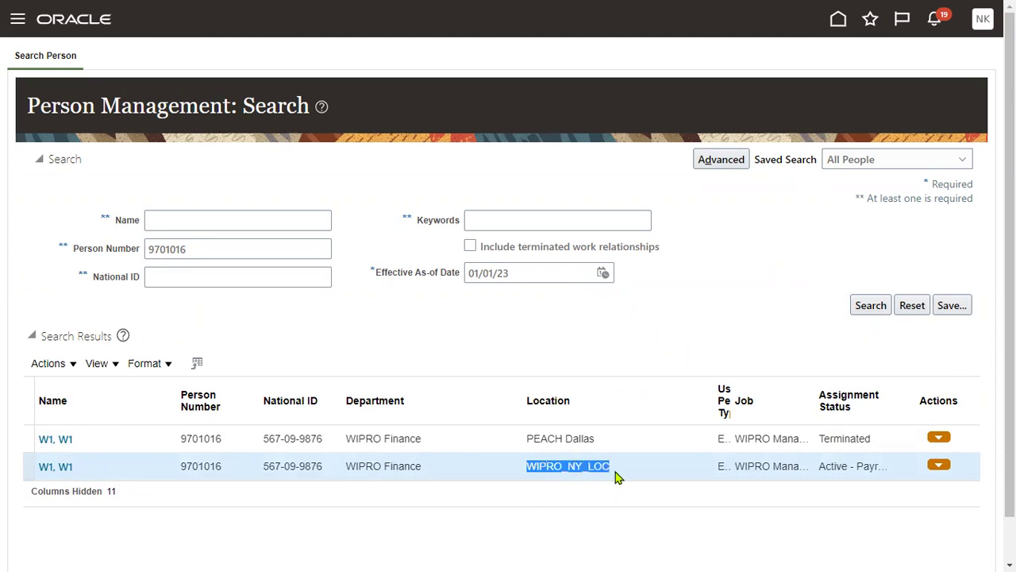
left_click(560, 439)
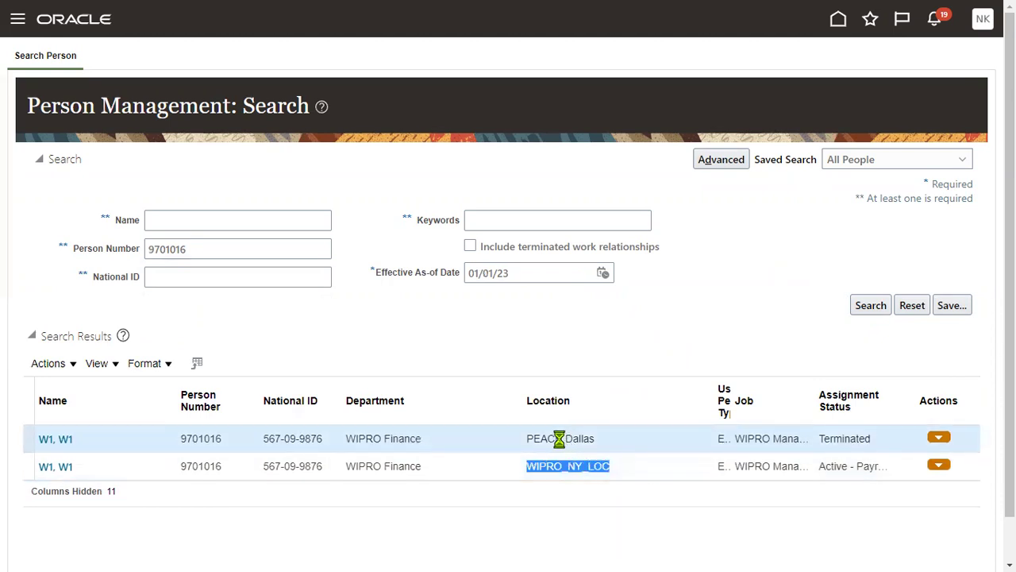
left_click_drag(525, 439, 592, 440)
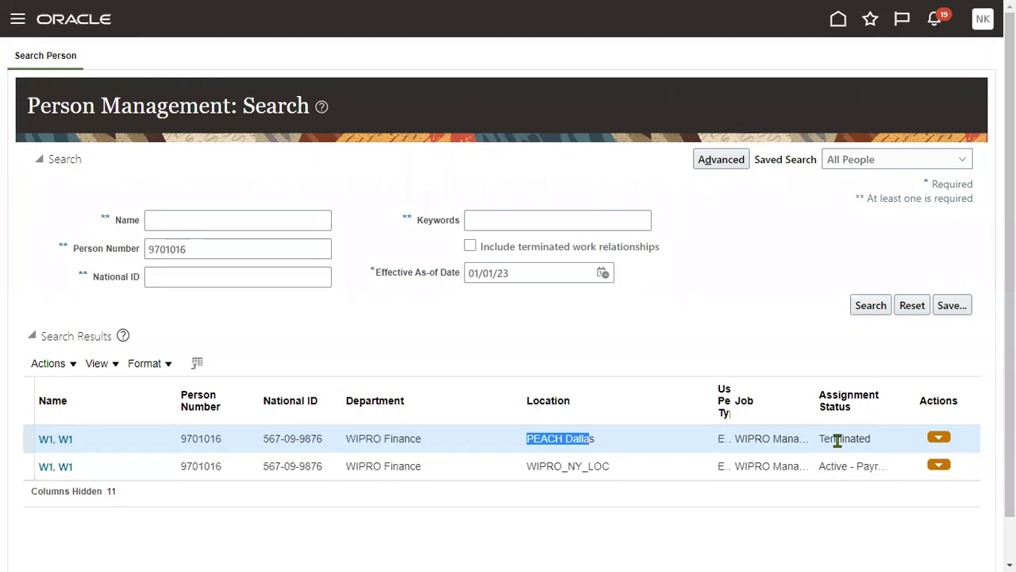
left_click(774, 466)
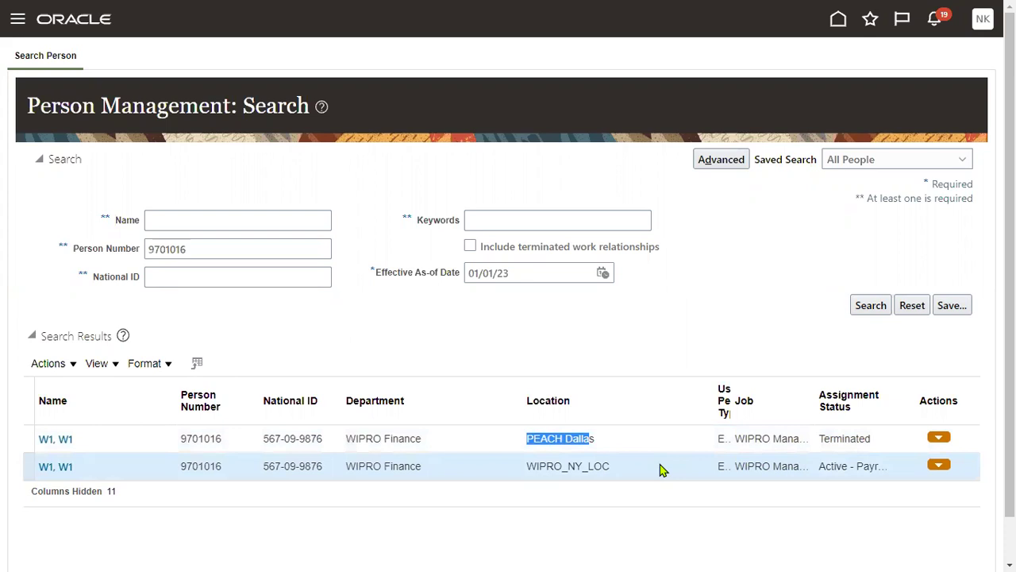
left_click(653, 332)
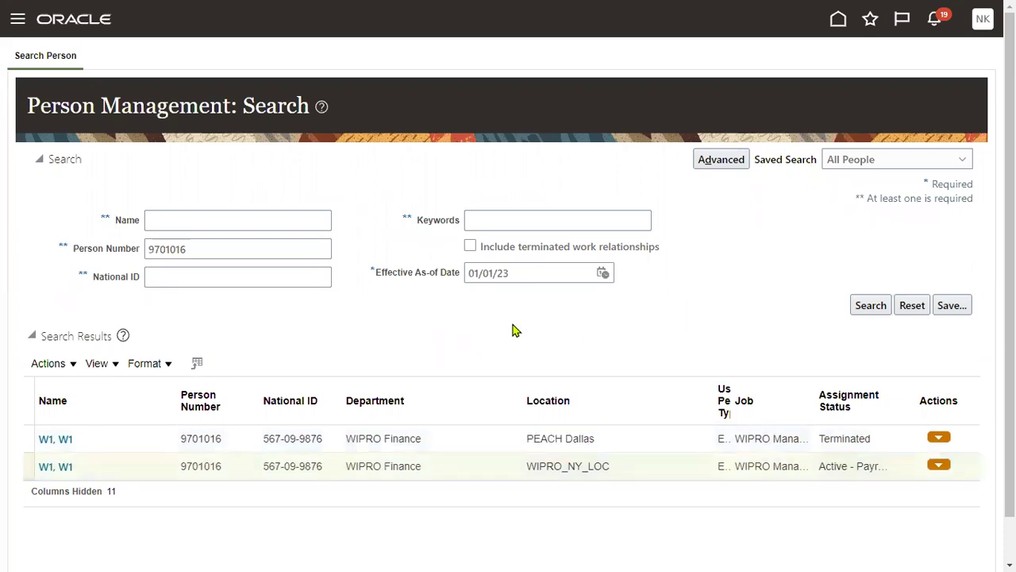